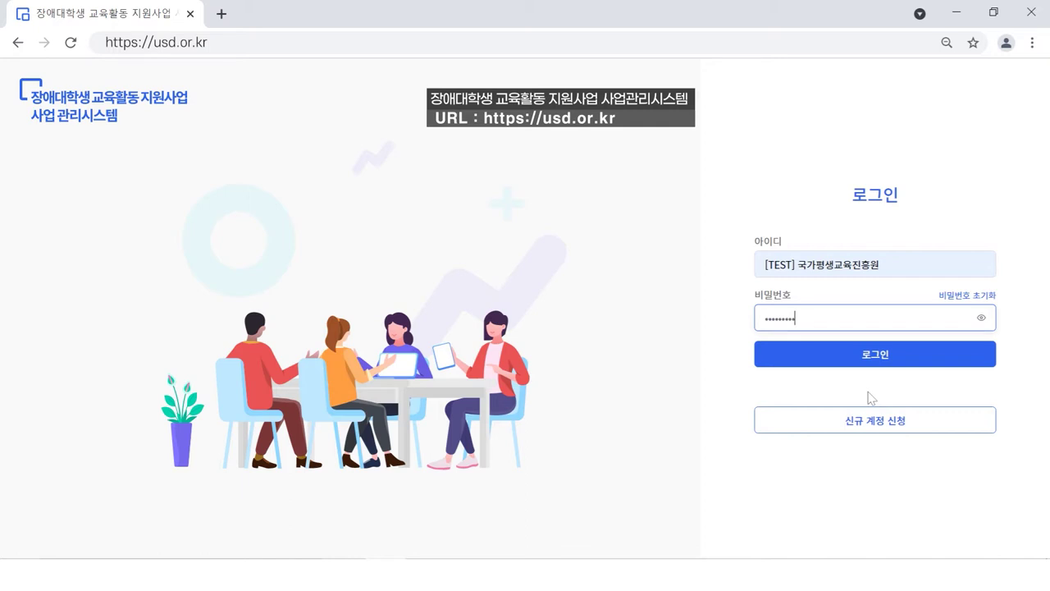
Step: Log in to the system and open 명단관리 under 사업성과관리
click(874, 355)
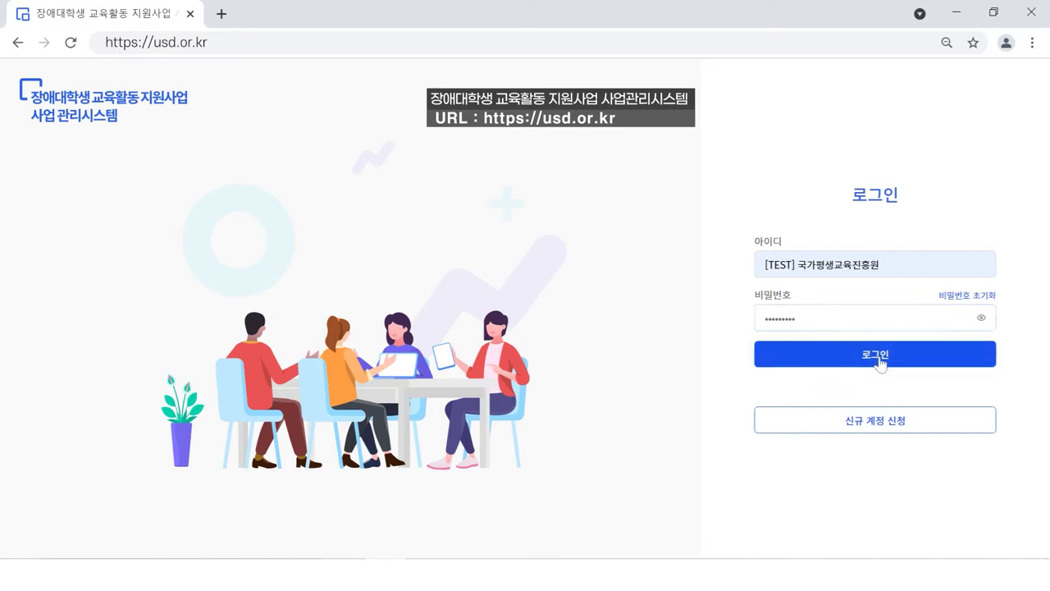
click(69, 269)
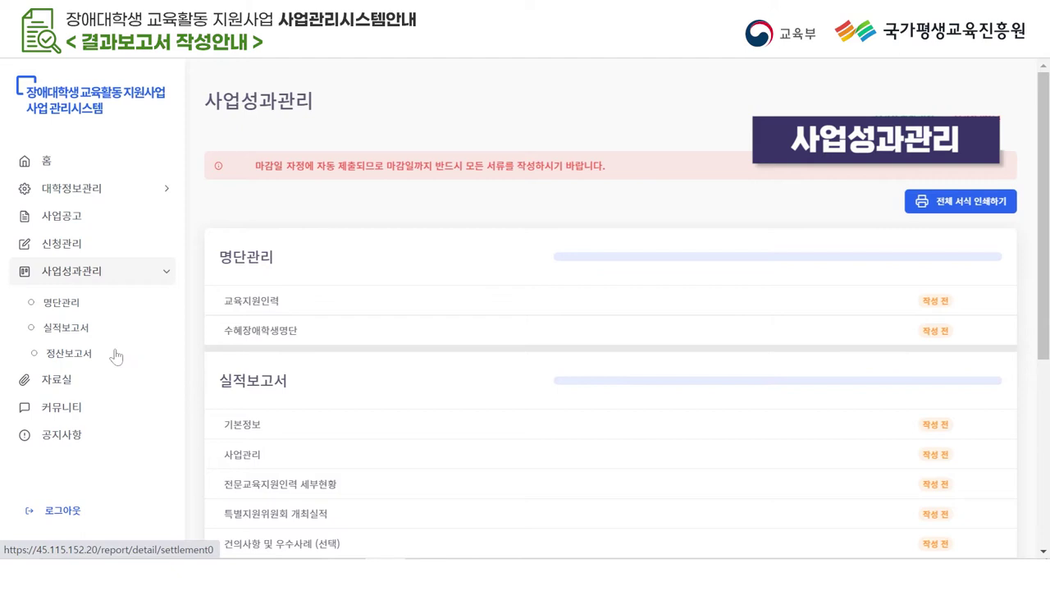
click(87, 302)
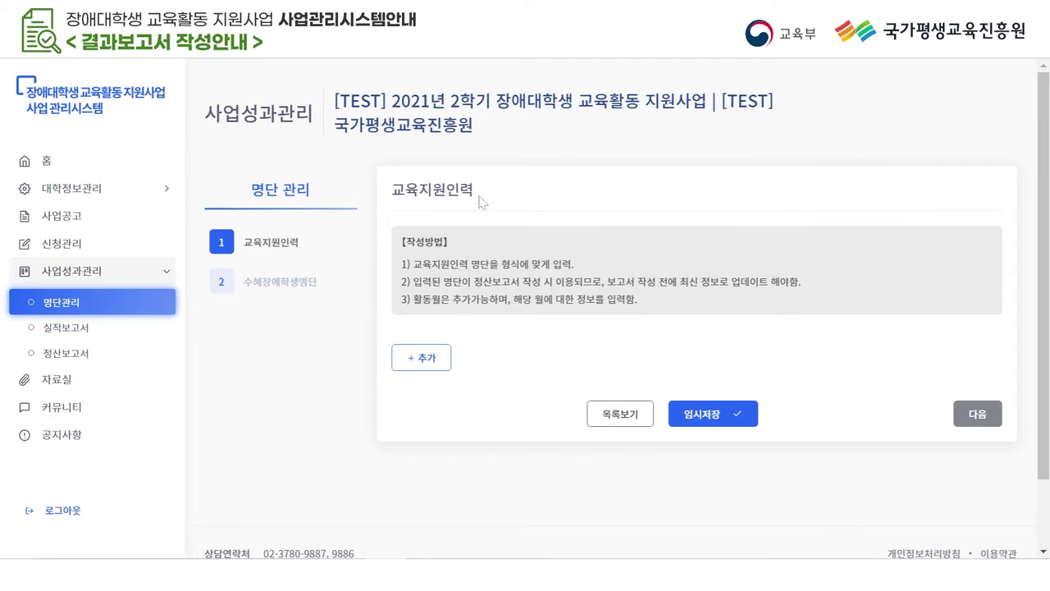
Step: Add a first 교육지원인력 entry, entering the person's name and date of birth and setting the gender to 남
click(435, 359)
click(463, 384)
text(AAA)
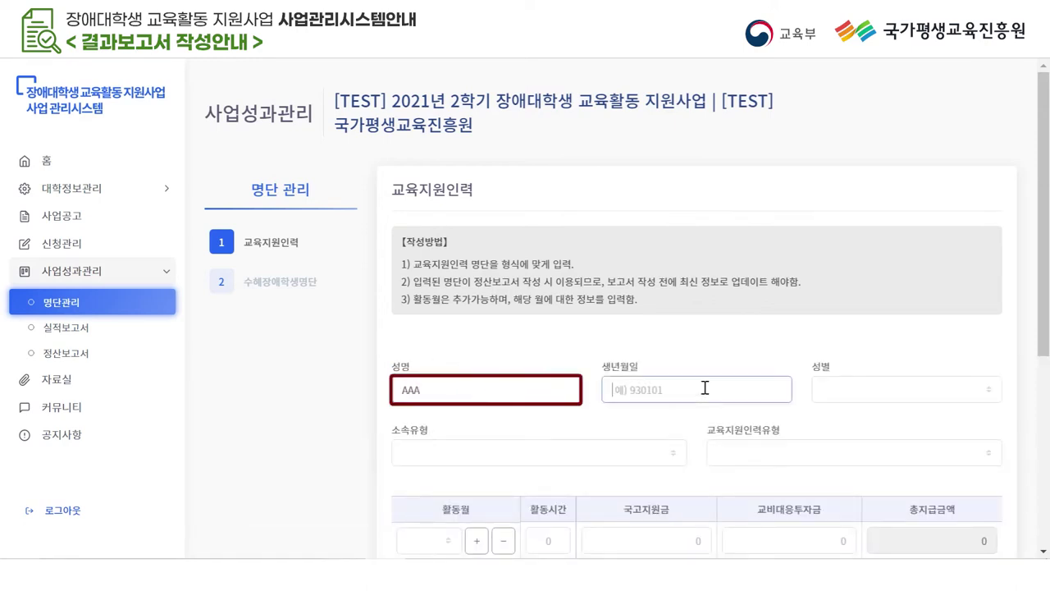
click(703, 388)
text(910101)
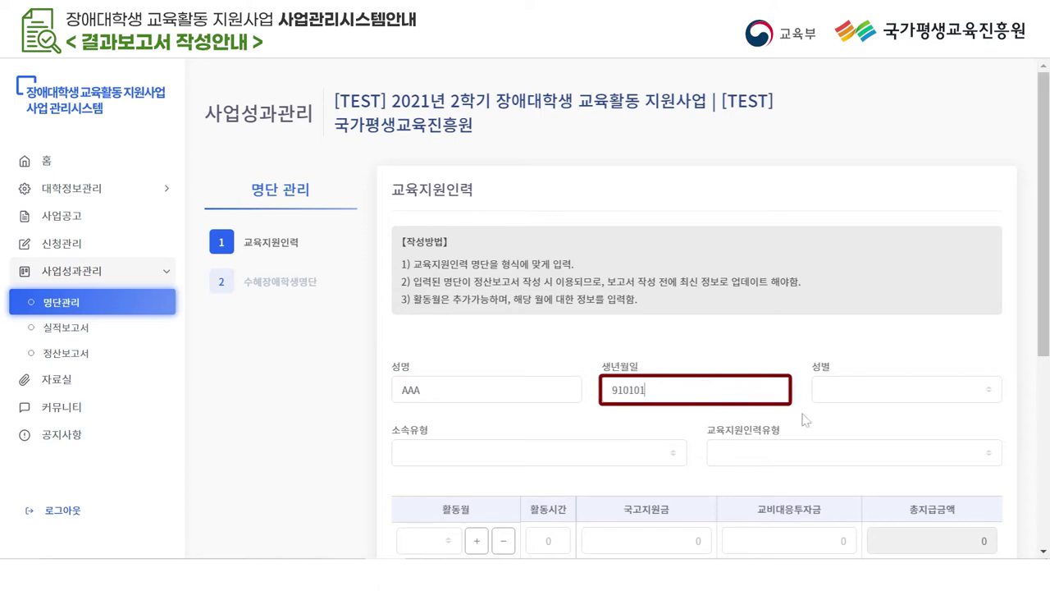
click(859, 389)
click(853, 410)
Step: Set the first person's 소속유형 to 기타일반인 and 교육지원인력유형 to (일반)학습
click(499, 452)
click(563, 533)
click(783, 451)
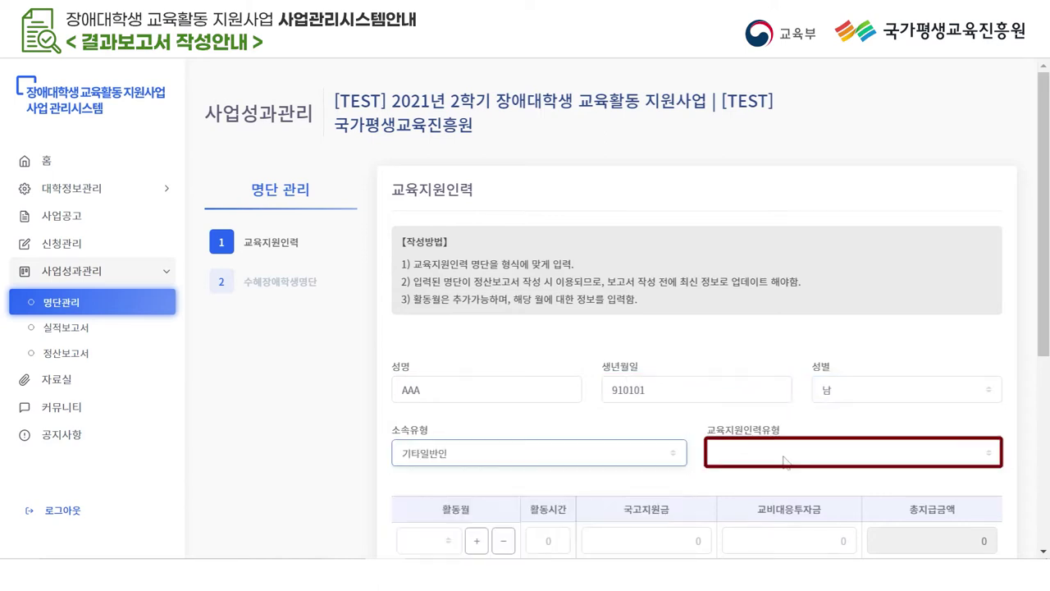
click(781, 271)
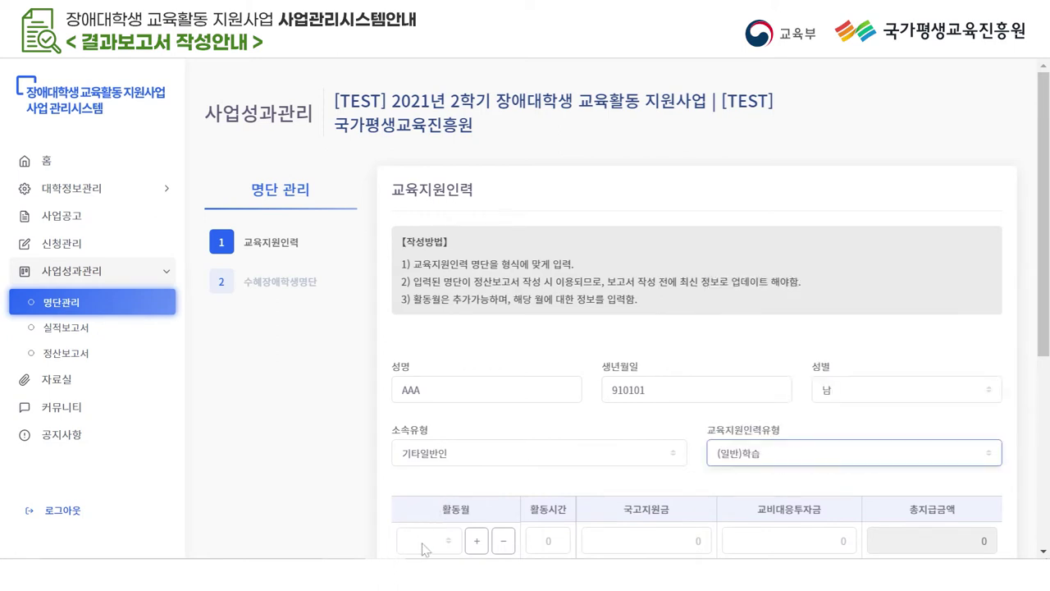
Step: Fill the first person's activity row with 9월, 50 hours, 국고지원금 400,000 and 교비대응투자금 100,000
click(426, 546)
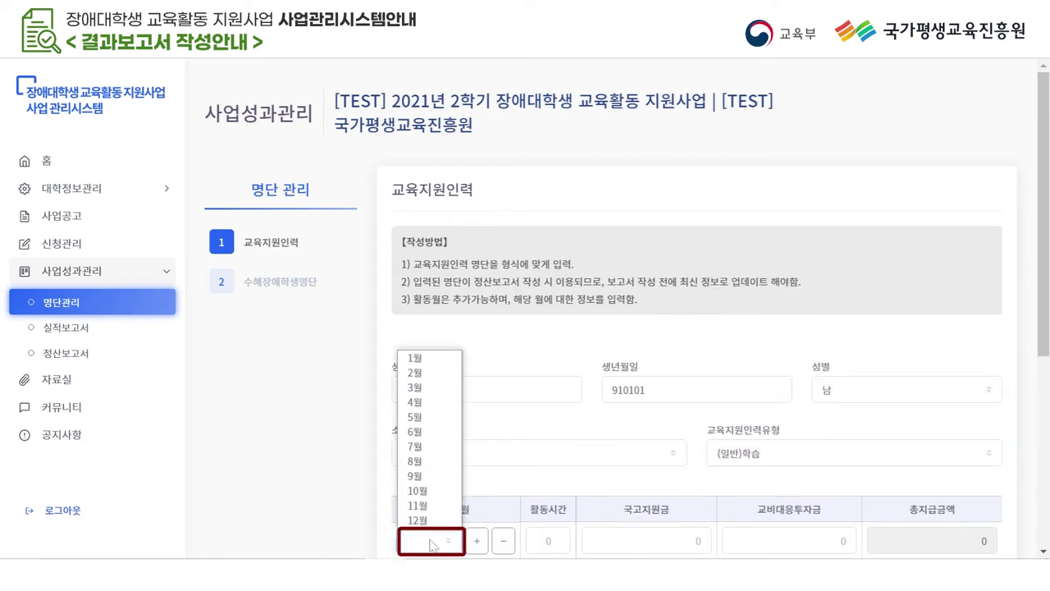
click(440, 476)
scroll(492, 468, down, 1)
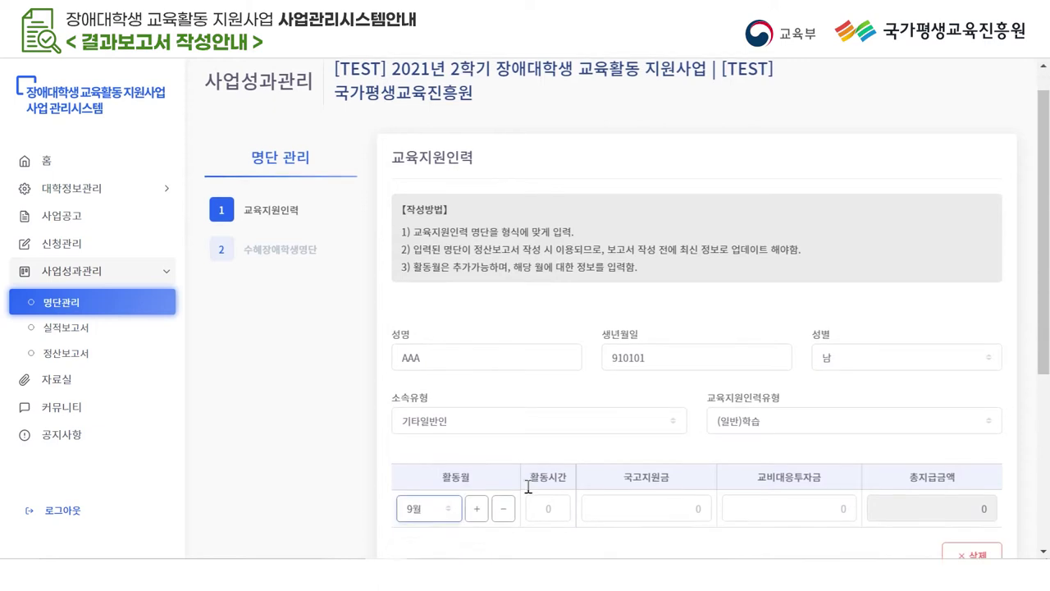
click(550, 456)
text(50)
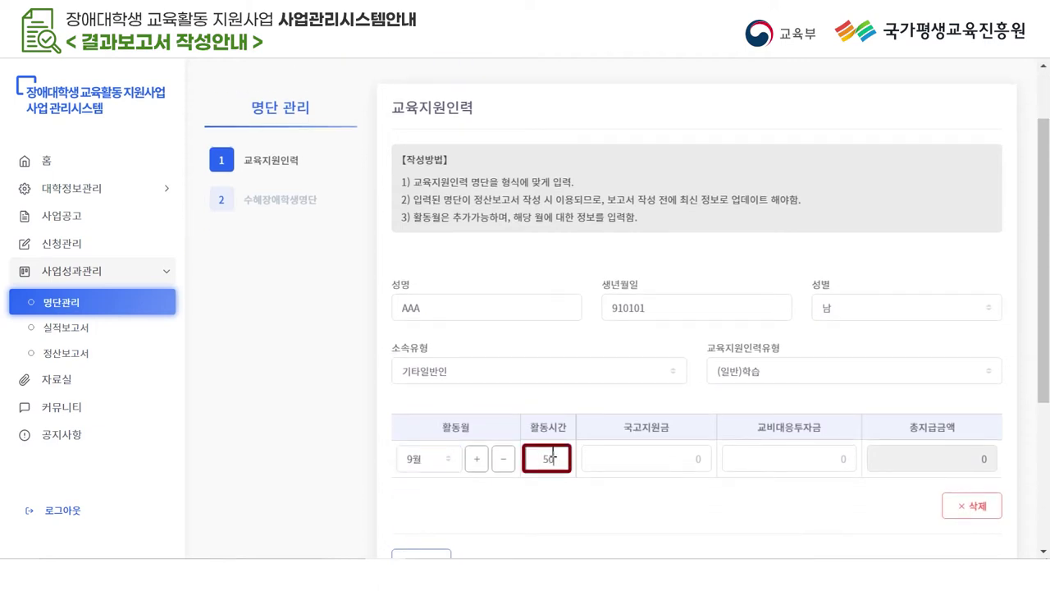
click(617, 453)
text(4)
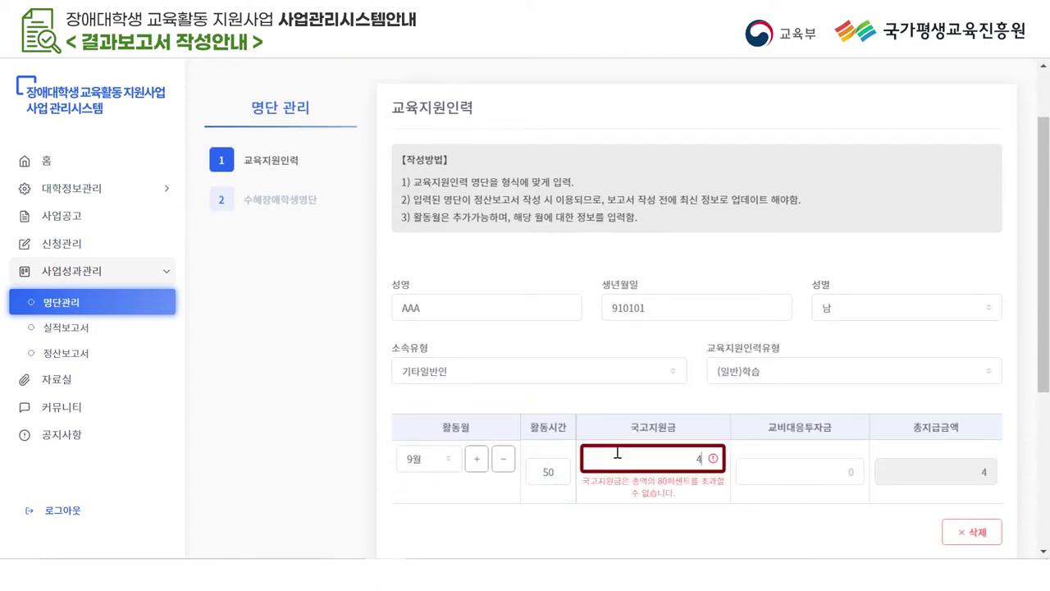
text(00,000)
click(796, 470)
text(100,00)
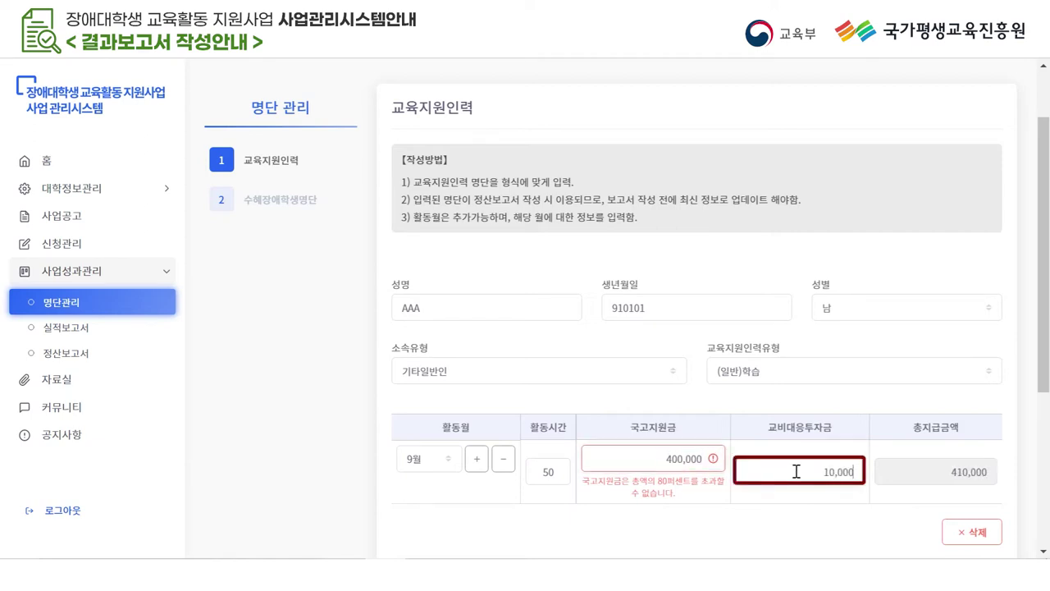
text(0)
Step: Add a second 교육지원인력 entry, entering the person's name and date of birth and setting the gender to 여
scroll(784, 464, down, 2)
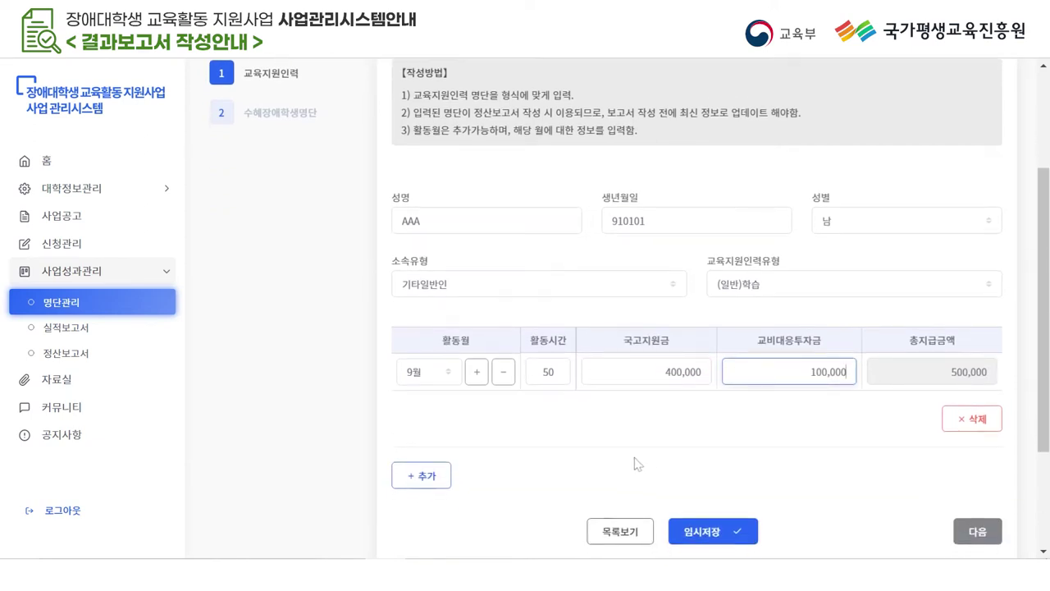
click(433, 406)
click(453, 422)
text(BBB)
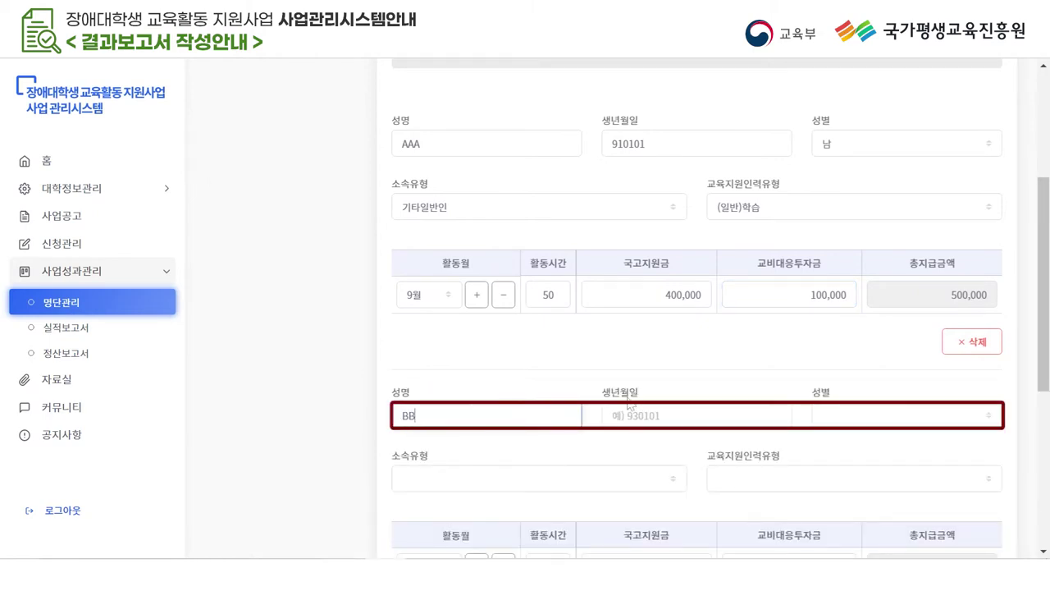
click(654, 410)
text(920202)
click(846, 420)
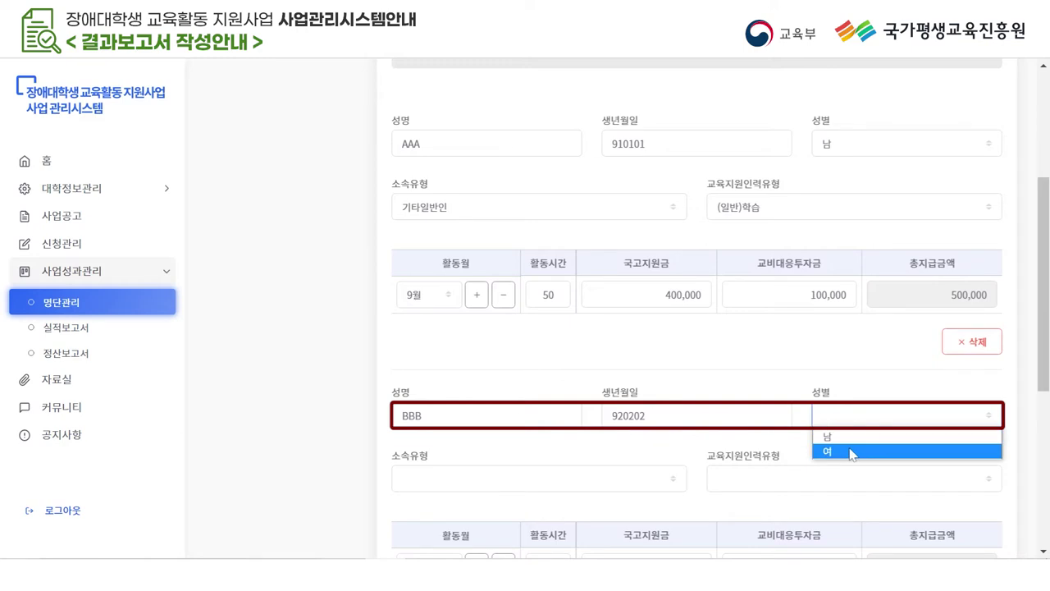
click(851, 454)
Step: Set the second person's 소속유형 to 기타일반인 and 교육지원인력유형 to (전문)면대면_속기
click(526, 476)
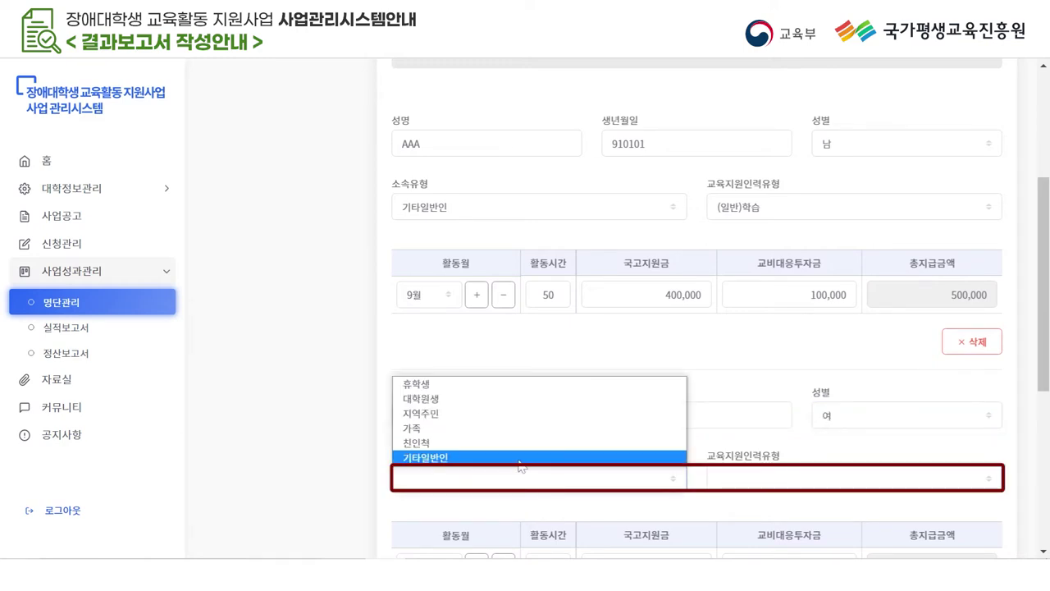
click(525, 457)
click(825, 478)
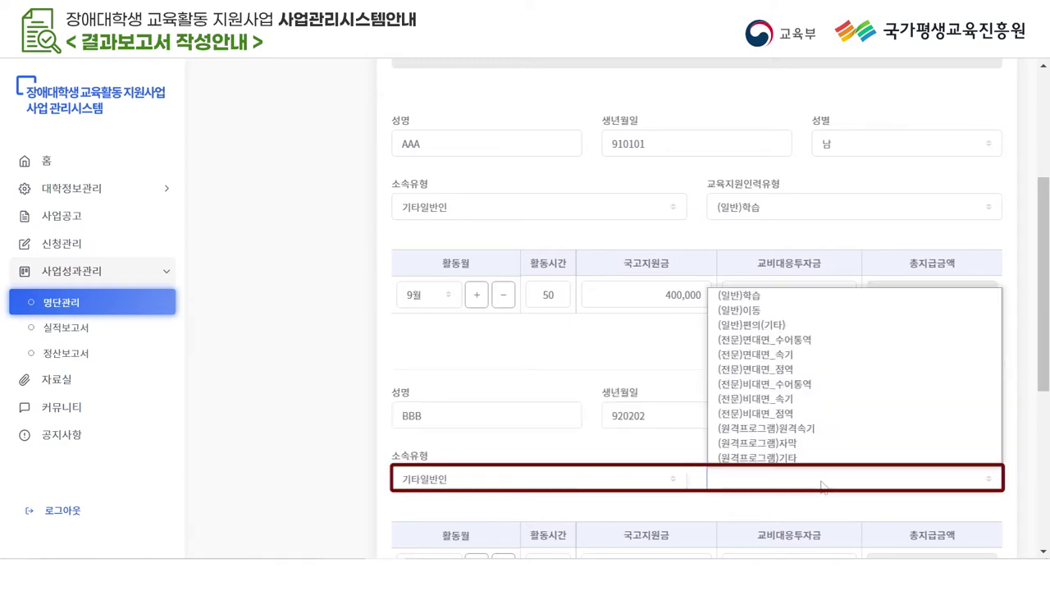
click(759, 355)
Step: Fill the second person's activity row with 9월, 50 hours, 국고지원금 1,240,000 and 교비대응투자금 310,000
scroll(754, 380, down, 1)
click(424, 486)
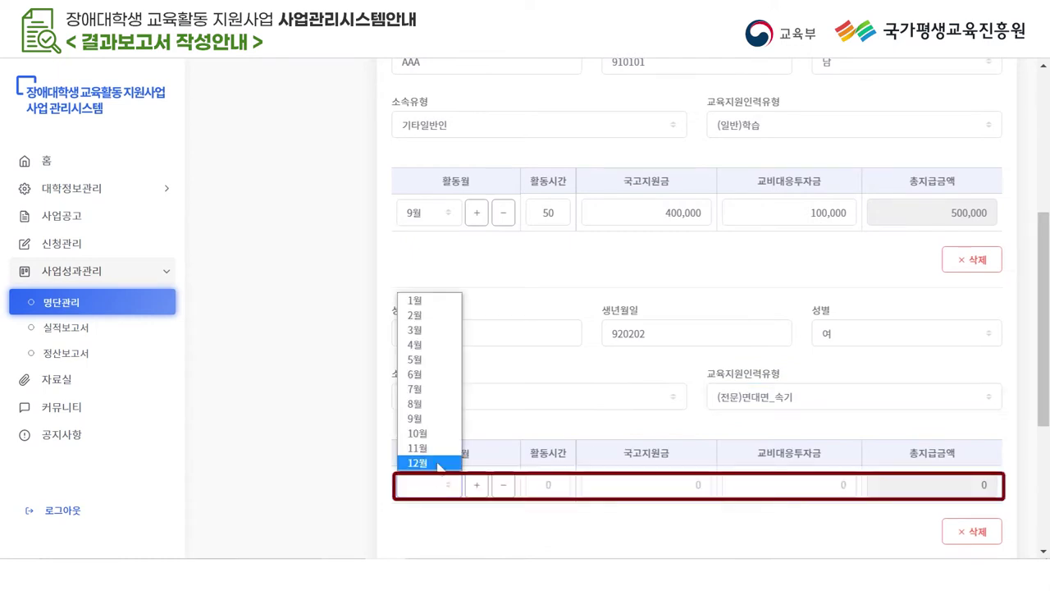
click(439, 430)
click(531, 482)
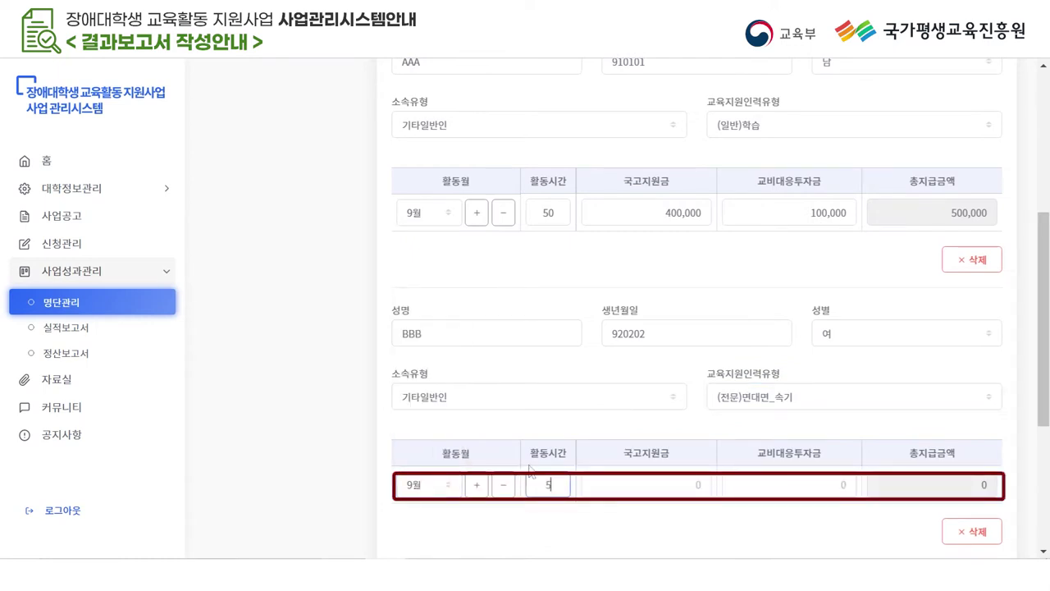
click(689, 485)
text(1,240,00)
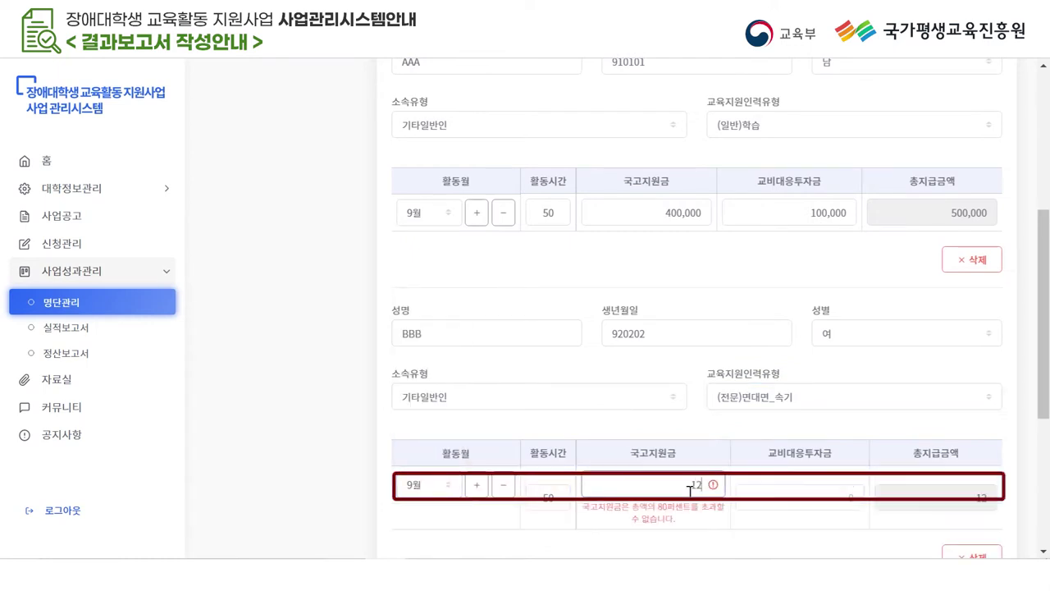
text(0)
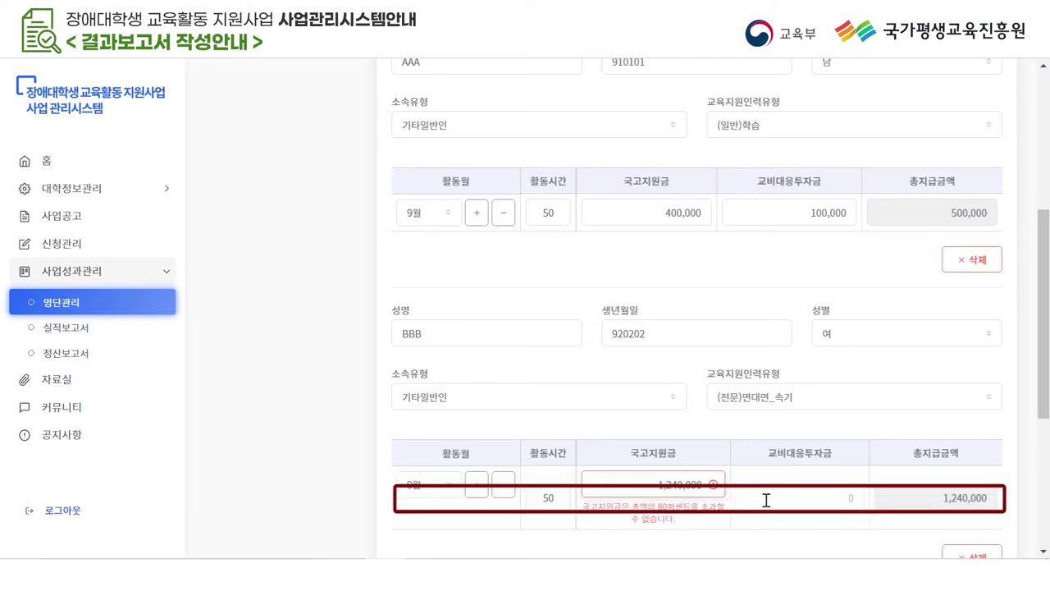
click(765, 500)
text(310,000)
Step: Add another activity row for the second person with 10월, 50 hours, 국고지원금 1,240,000 and 교비대응투자금 310,000
click(479, 484)
scroll(478, 482, down, 1)
click(426, 440)
click(419, 389)
click(531, 439)
click(606, 441)
text(1,240,000)
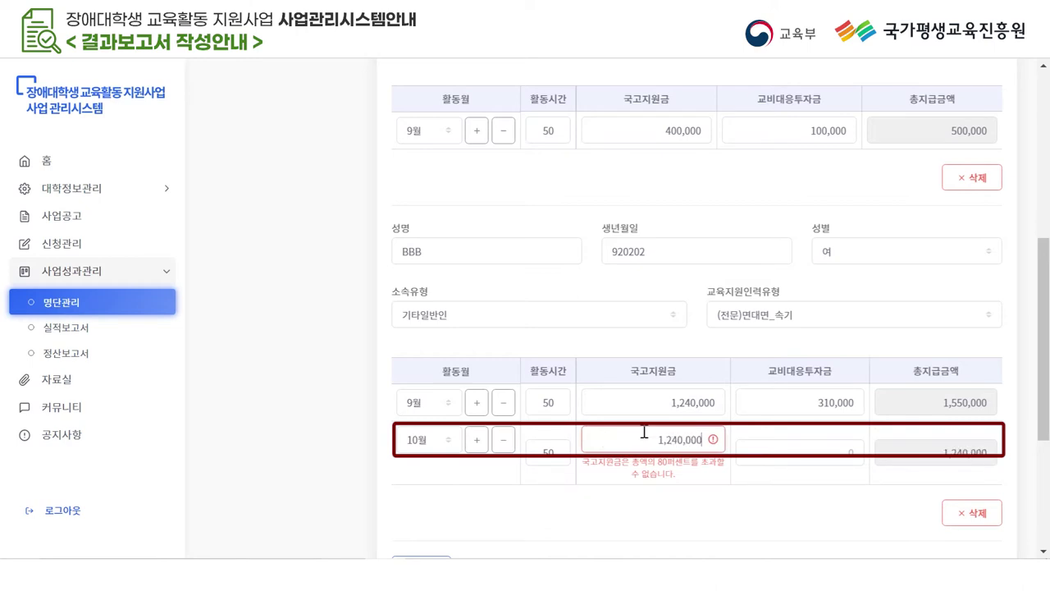
click(784, 442)
text(3100000)
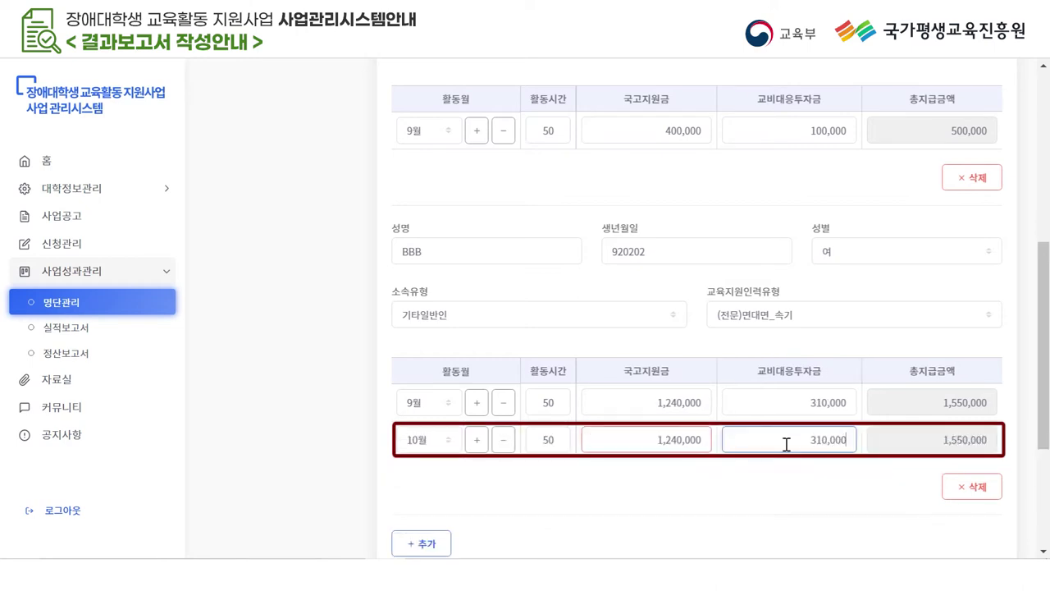
Step: Add a third 교육지원인력 entry, entering the person's name and date of birth and setting the gender to 여
scroll(574, 455, down, 1)
click(425, 462)
scroll(421, 457, down, 1)
click(432, 397)
text(CCC)
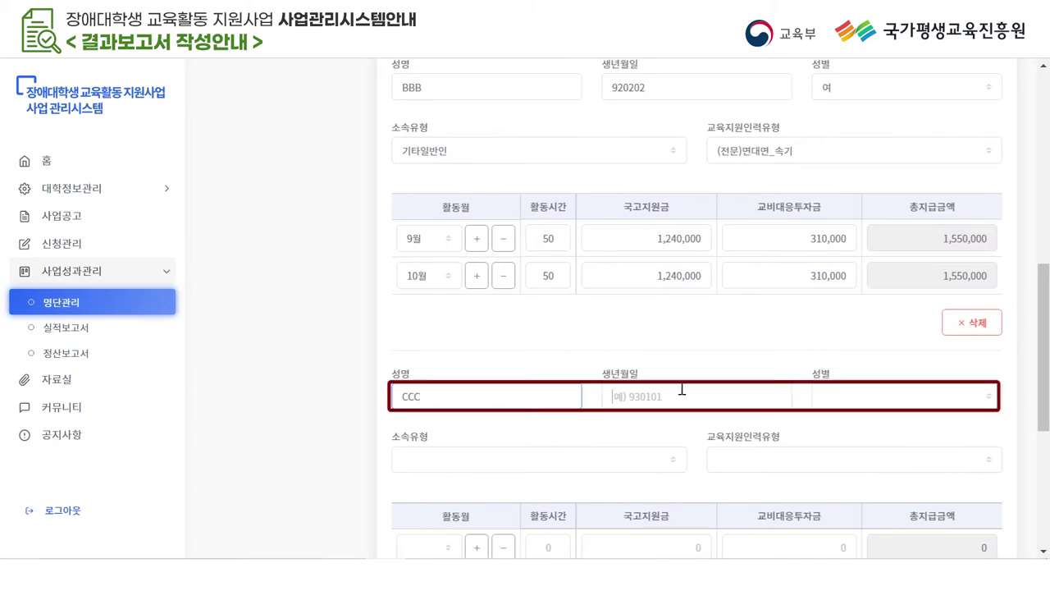
text(930303)
click(825, 398)
click(872, 433)
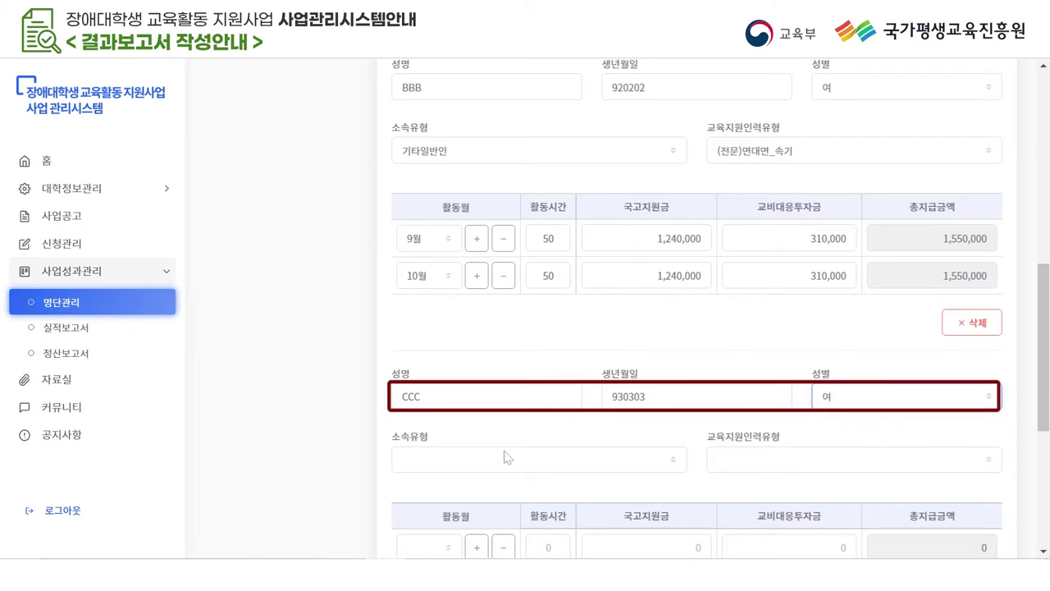
Step: Set the third person's 소속유형 to 기타일반인 and 교육지원인력유형 to (원격프로그램)원격속기
click(500, 459)
click(492, 435)
click(737, 455)
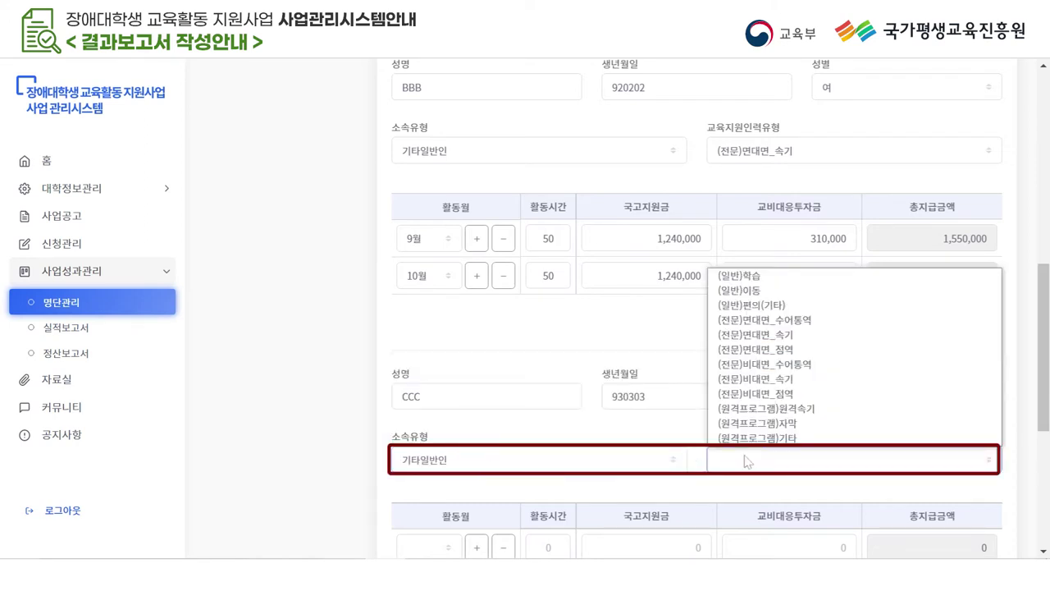
click(750, 419)
Step: Fill the third person's activity row with 9월, 50 hours, 국고지원금 1,240,000 and 교비대응투자금 310,000
scroll(426, 478, down, 1)
click(425, 465)
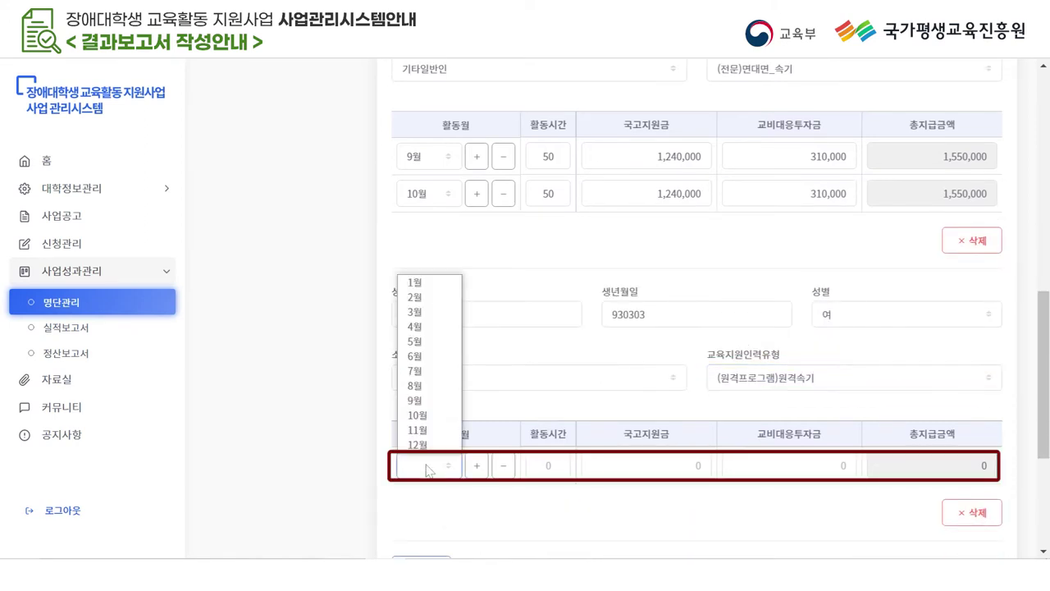
click(430, 410)
click(546, 466)
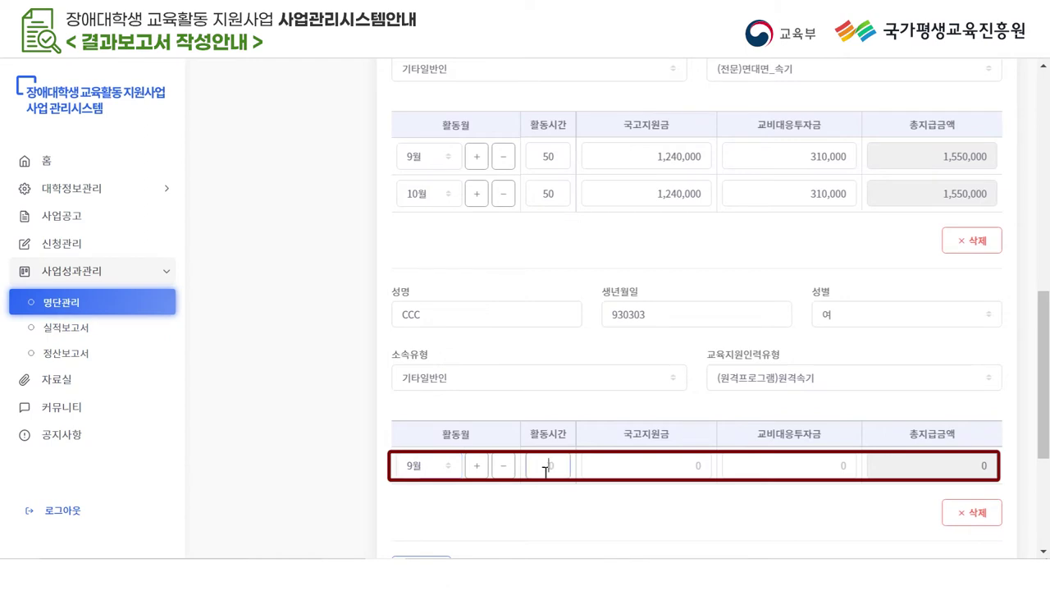
click(593, 476)
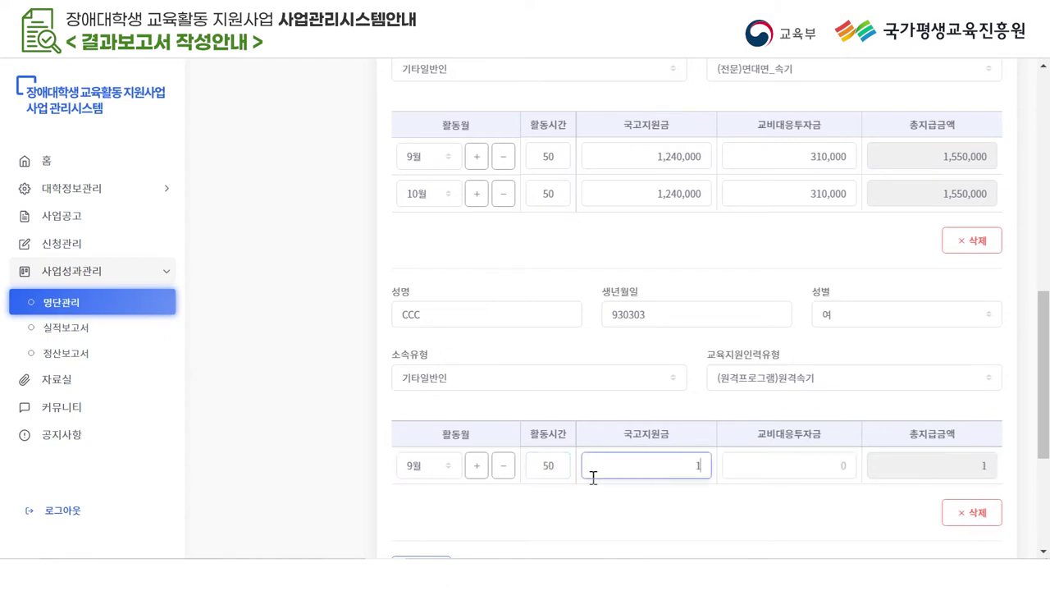
text(1240000)
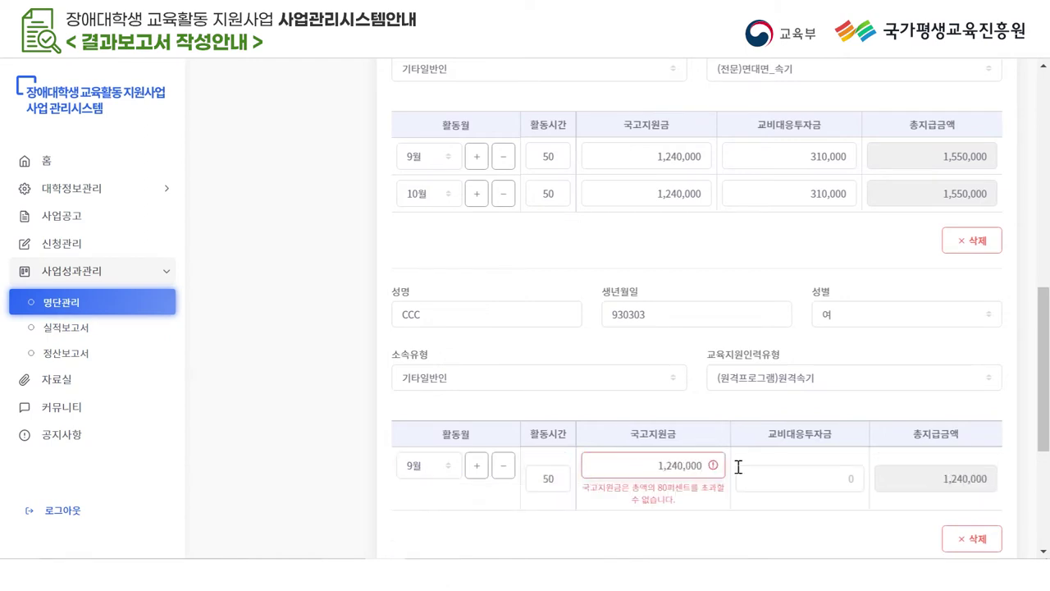
click(804, 477)
text(3100000)
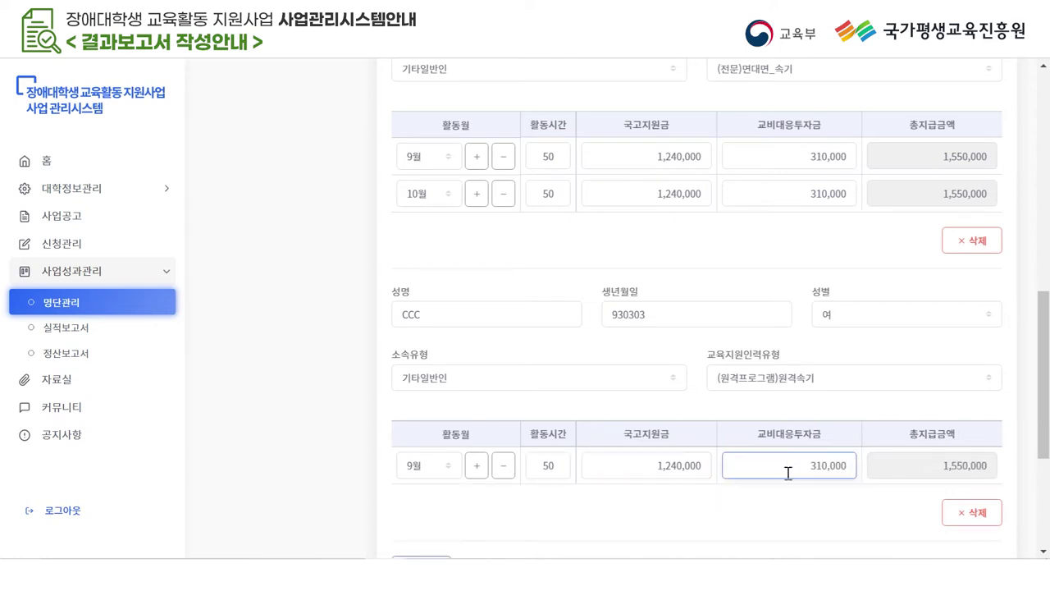
Step: Add an extra activity row below the second person's 10월 row and remove it again
scroll(788, 473, down, 1)
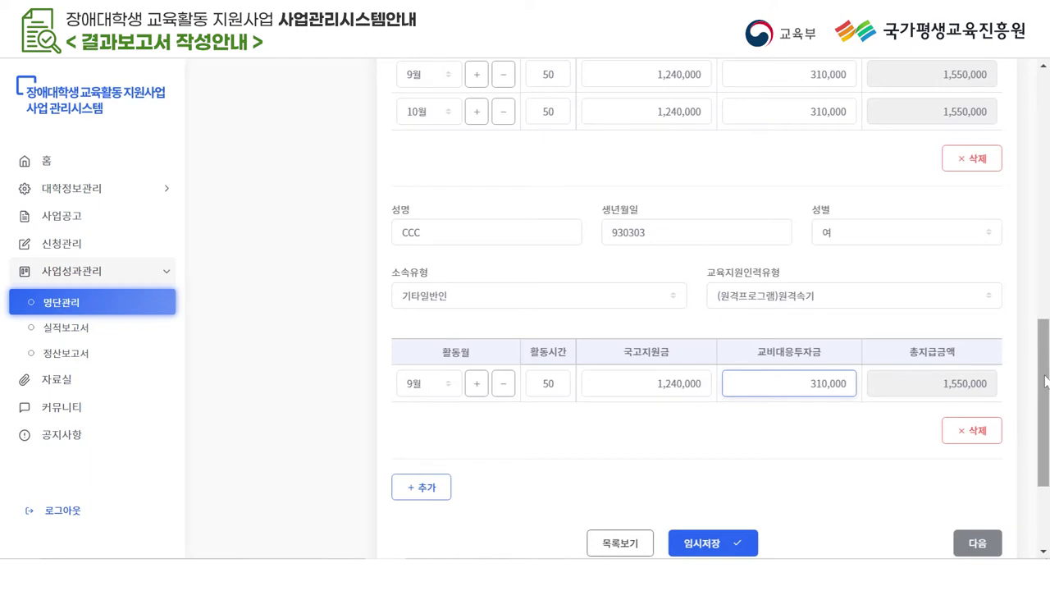
drag(1046, 381, 1046, 377)
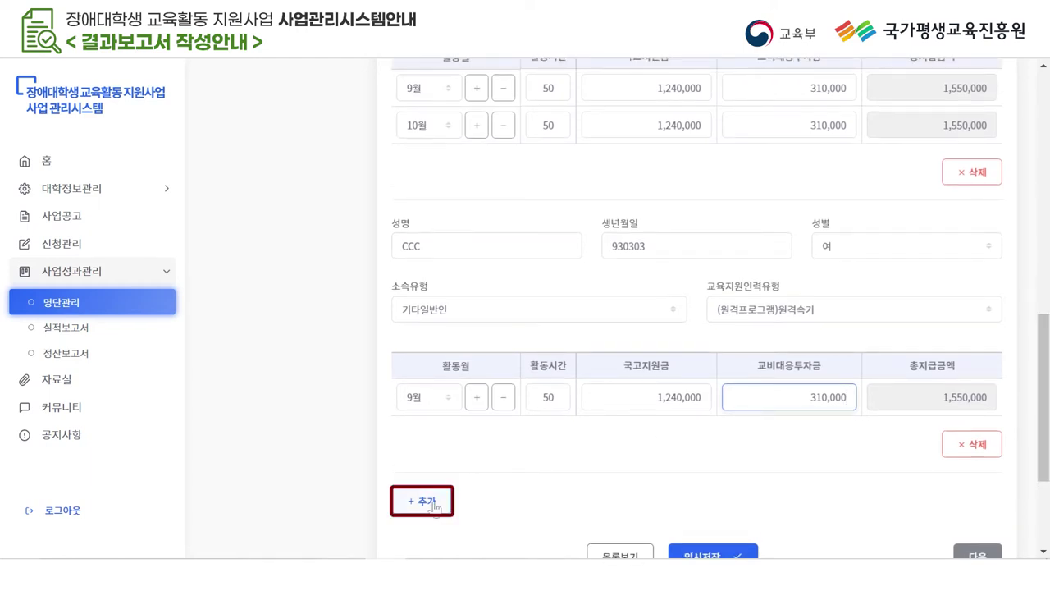
scroll(462, 212, up, 1)
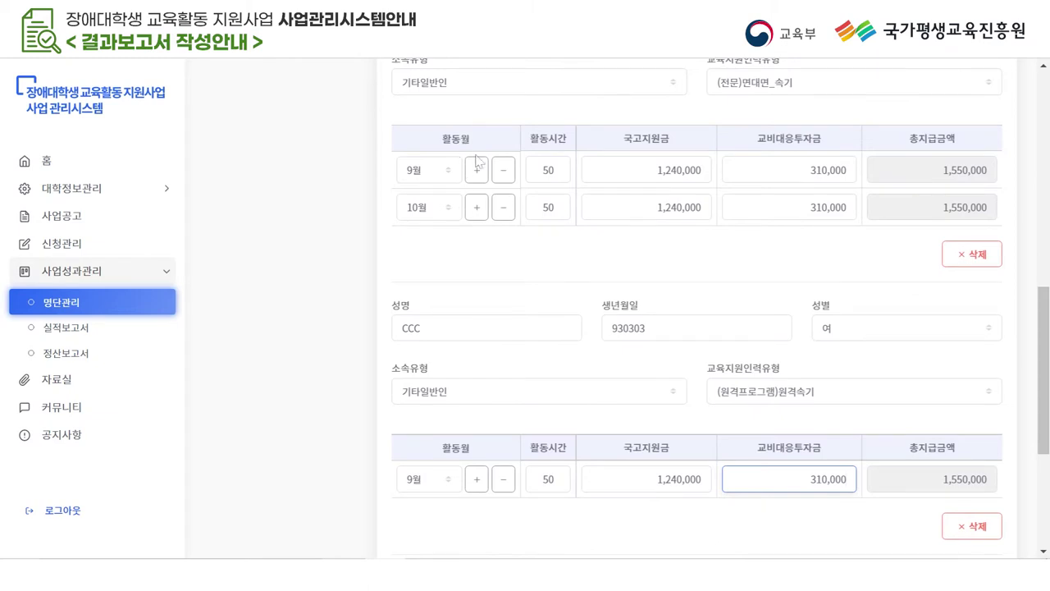
click(478, 207)
click(501, 246)
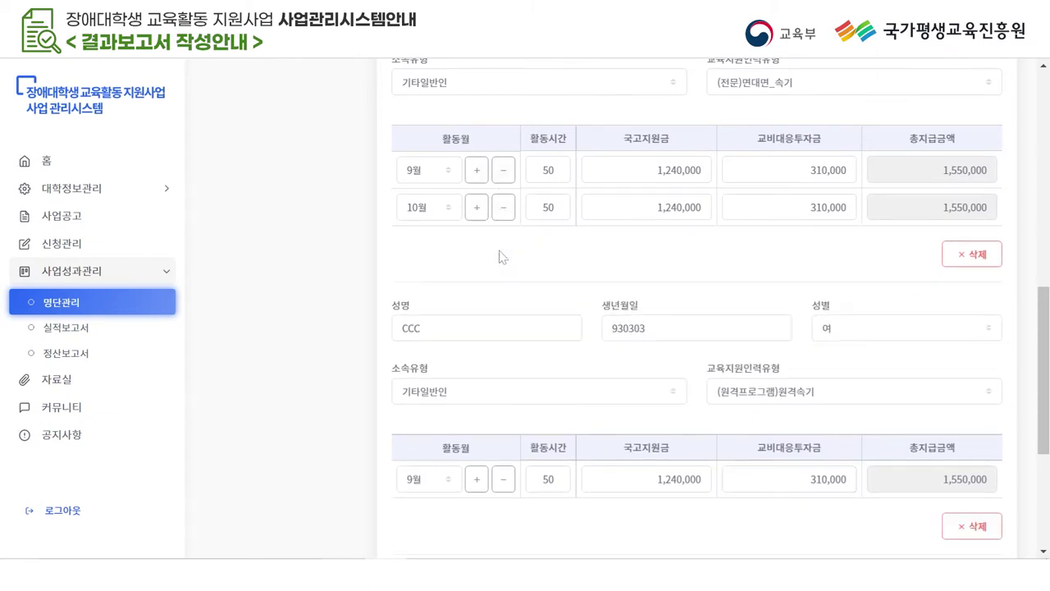
Step: Temporarily save the 교육지원인력 roster and open the list of eligible disabled students for the 수혜장애학생명단
scroll(500, 255, down, 3)
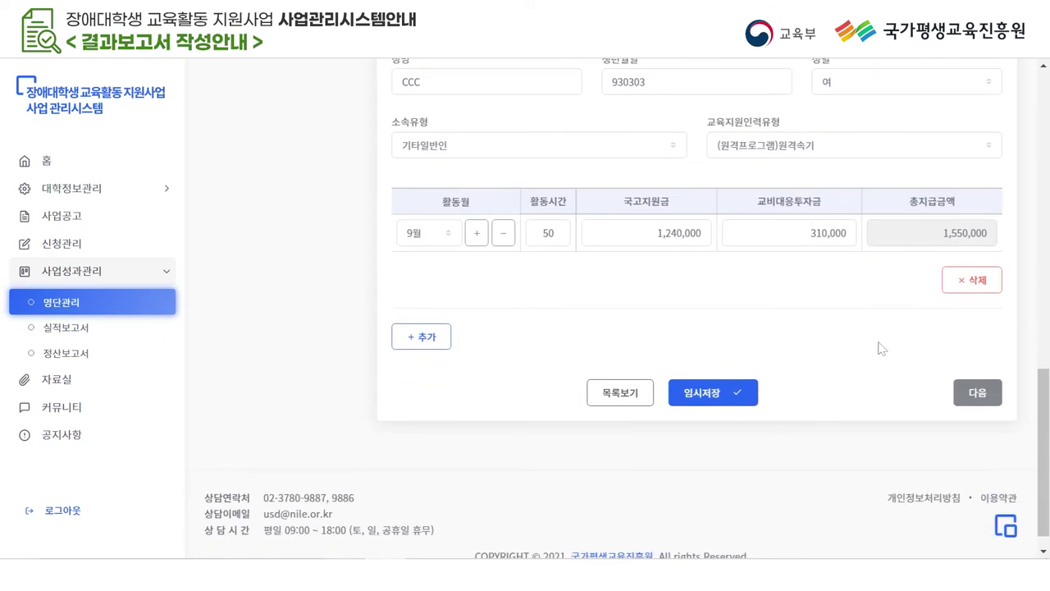
click(730, 400)
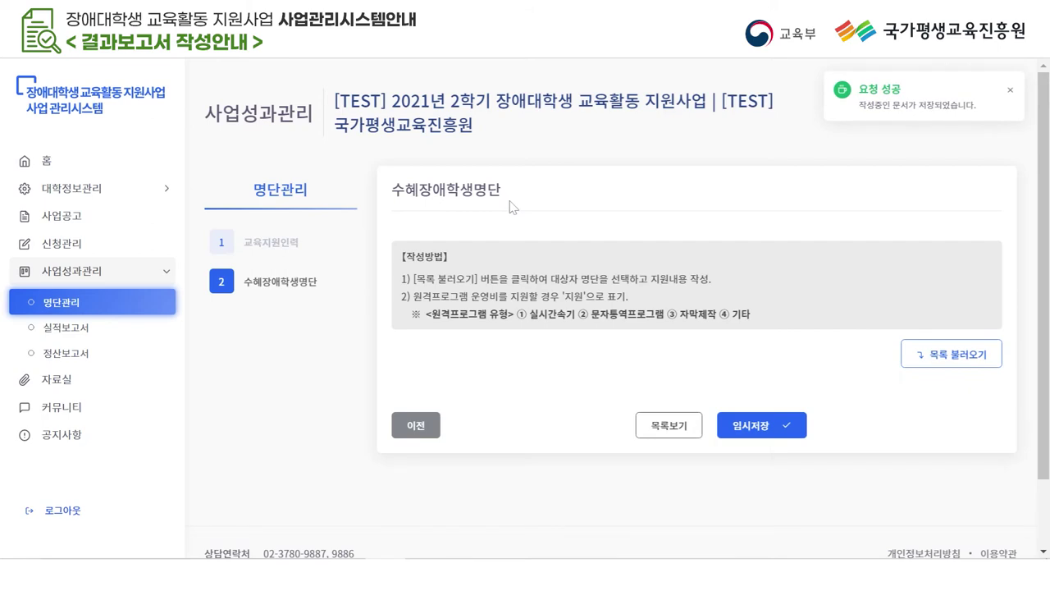
click(968, 362)
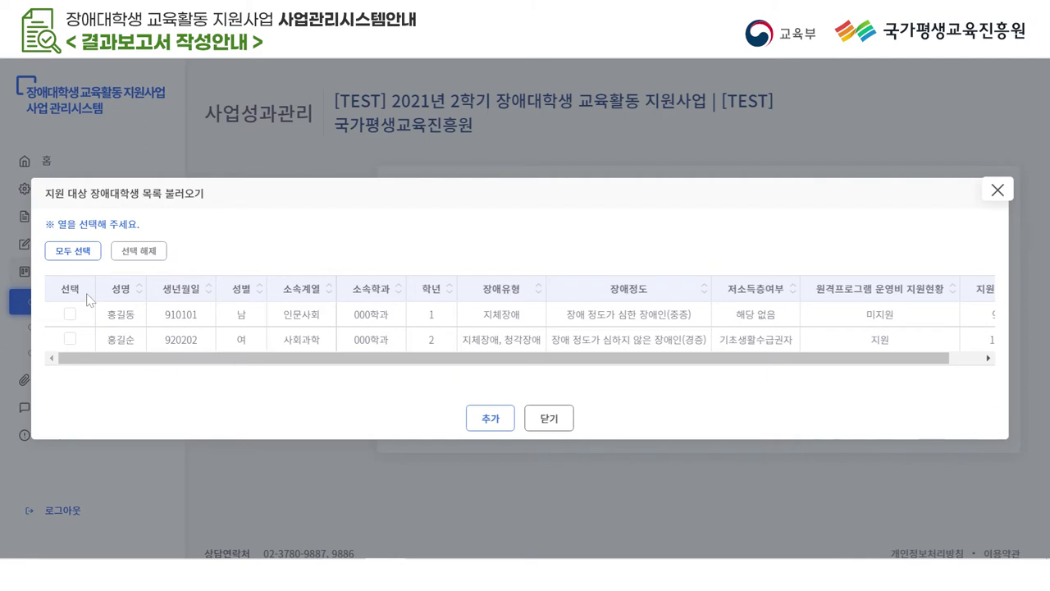
Step: Select all students in the eligible student list and add them to the 수혜장애학생명단
click(78, 255)
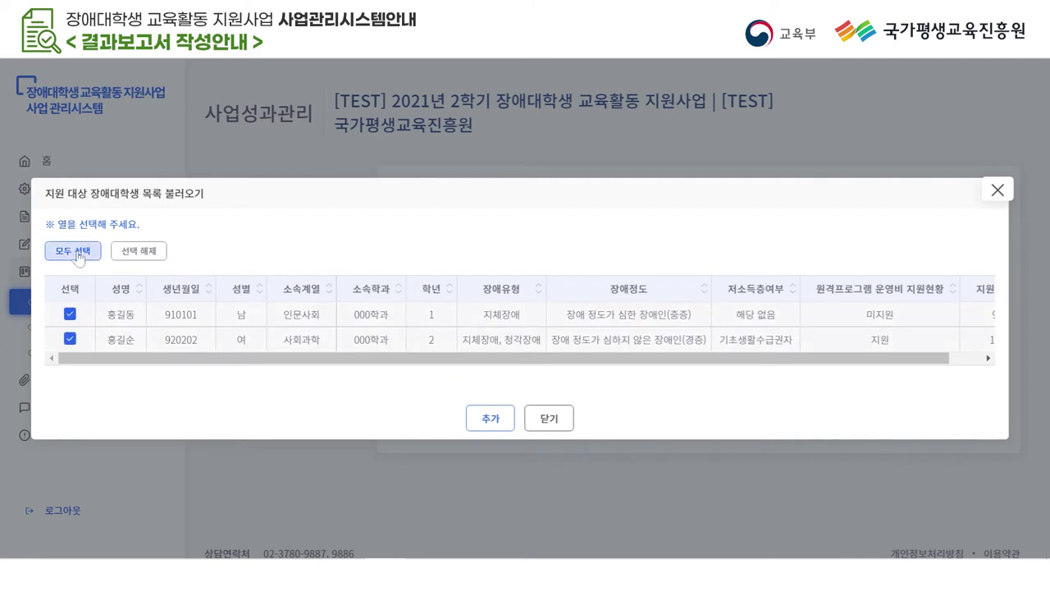
click(127, 252)
click(70, 316)
click(138, 251)
click(73, 251)
click(495, 419)
click(494, 419)
scroll(503, 435, down, 1)
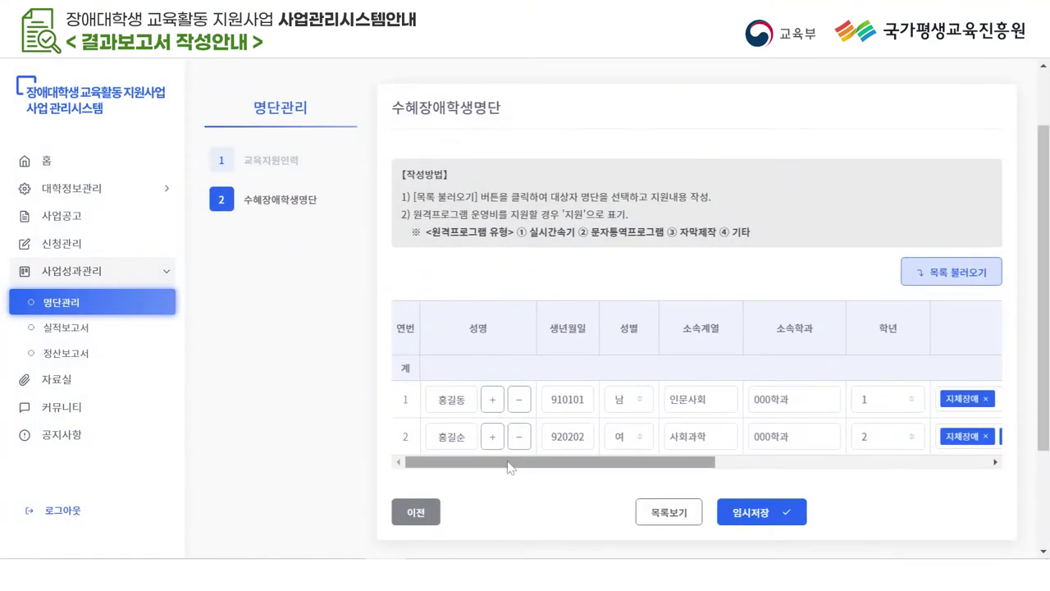
drag(507, 468, 469, 485)
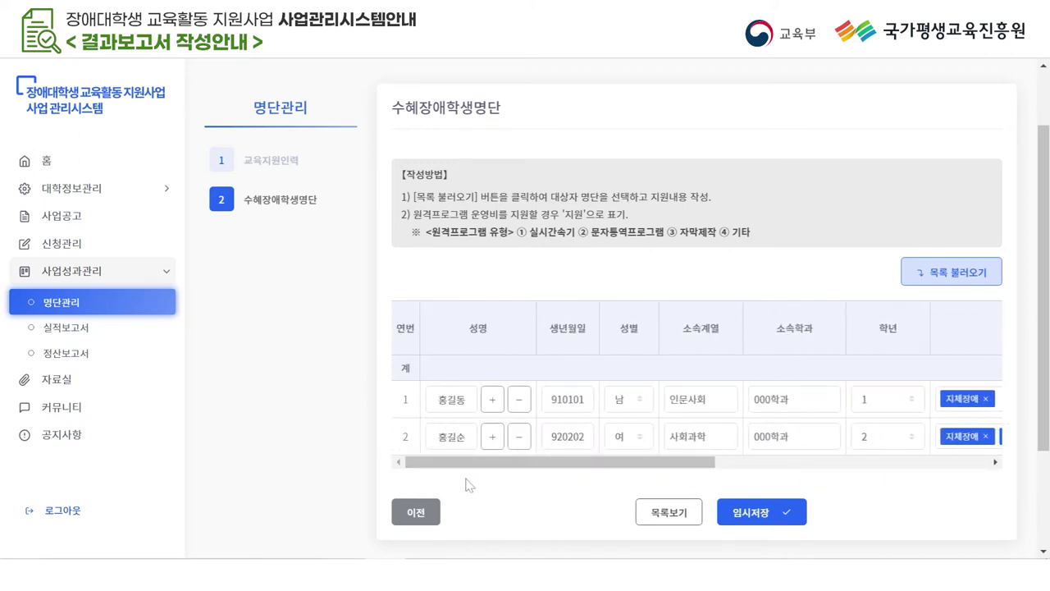
Step: Add extra blank rows below the second student in the 수혜장애학생명단 and remove them again
scroll(468, 485, down, 1)
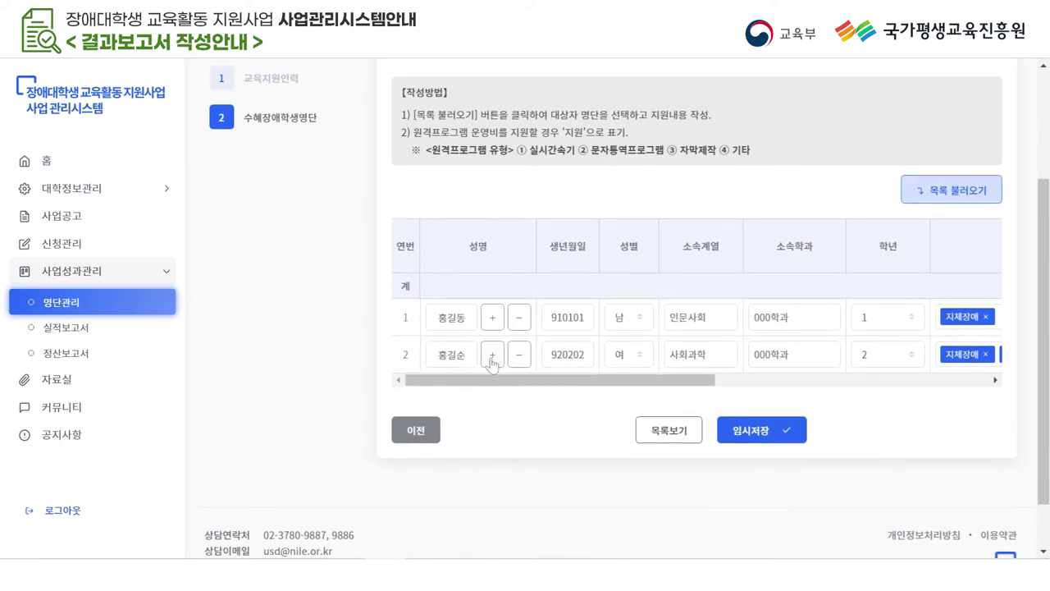
click(492, 361)
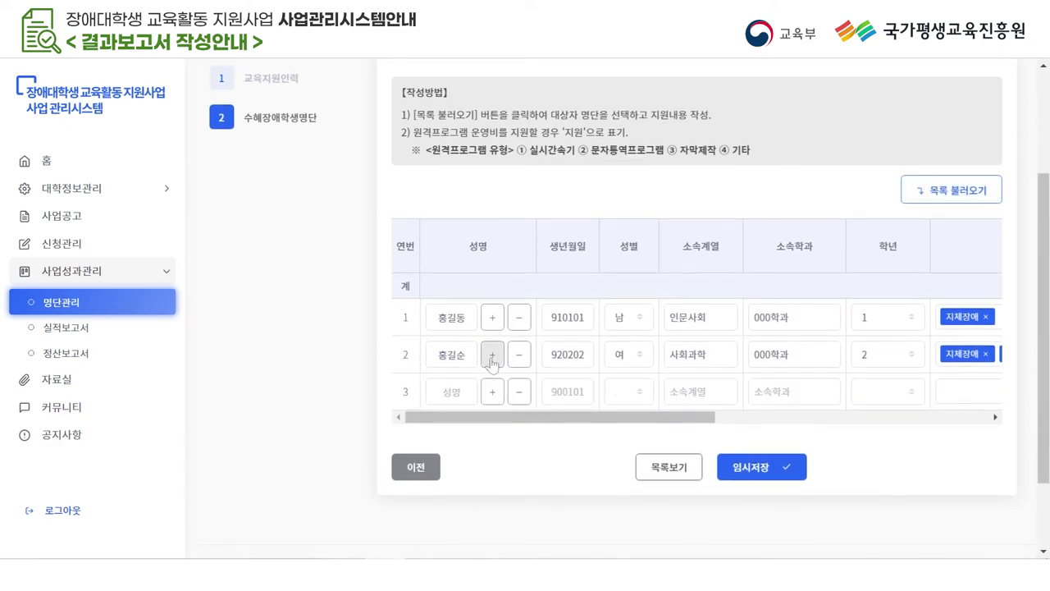
click(492, 391)
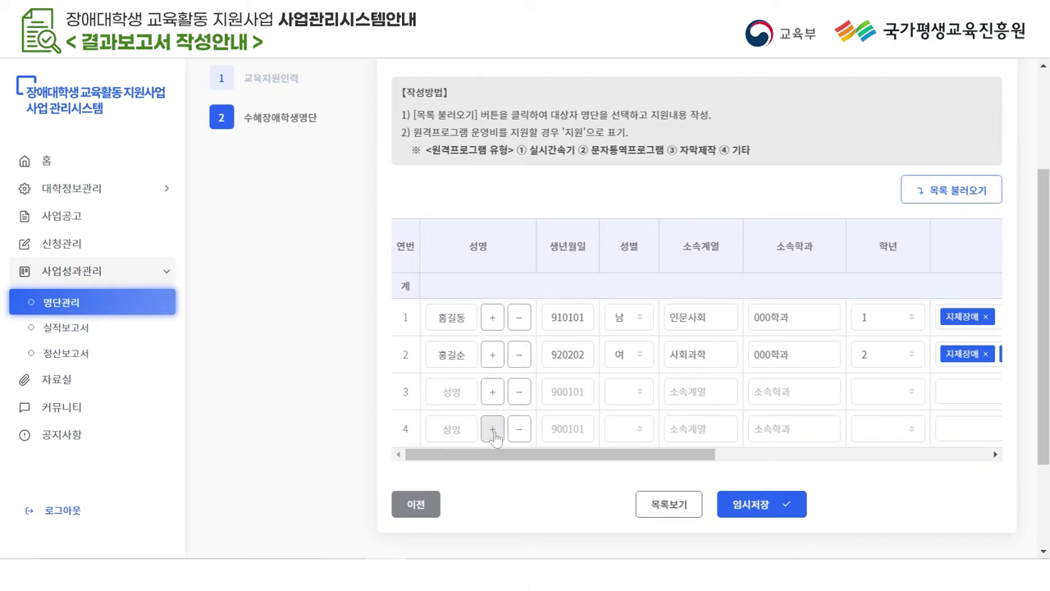
click(492, 433)
click(519, 465)
click(519, 429)
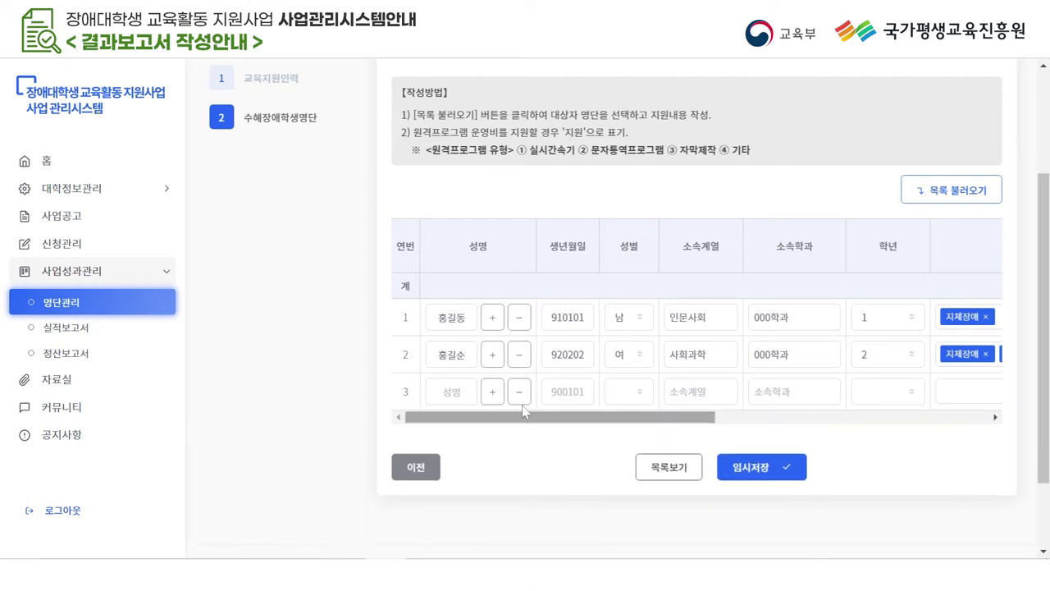
click(518, 391)
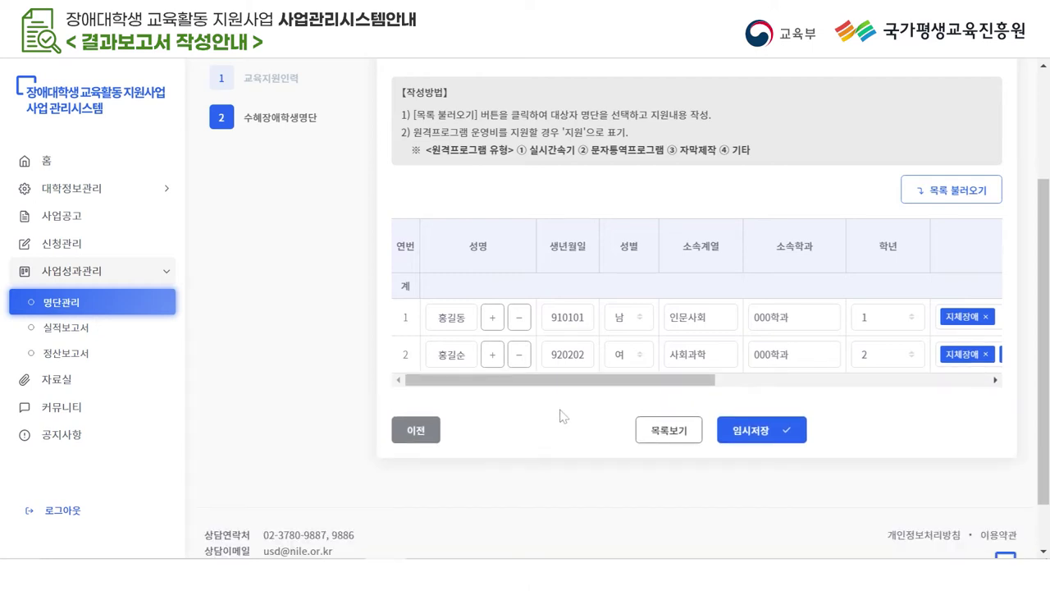
Step: Temporarily save the 수혜장애학생명단 and open the 실적보고서
click(742, 435)
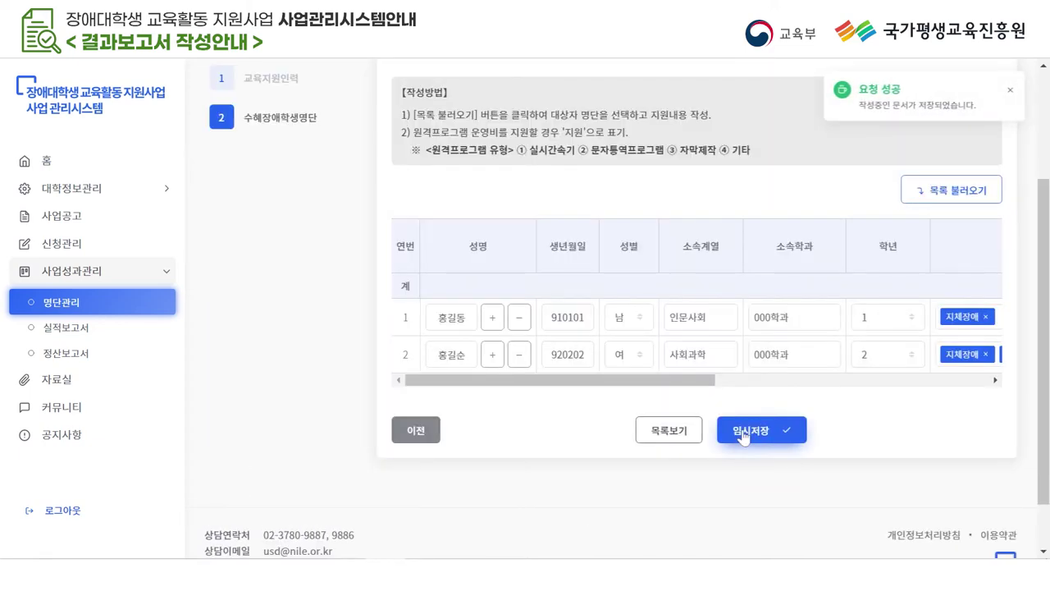
click(65, 327)
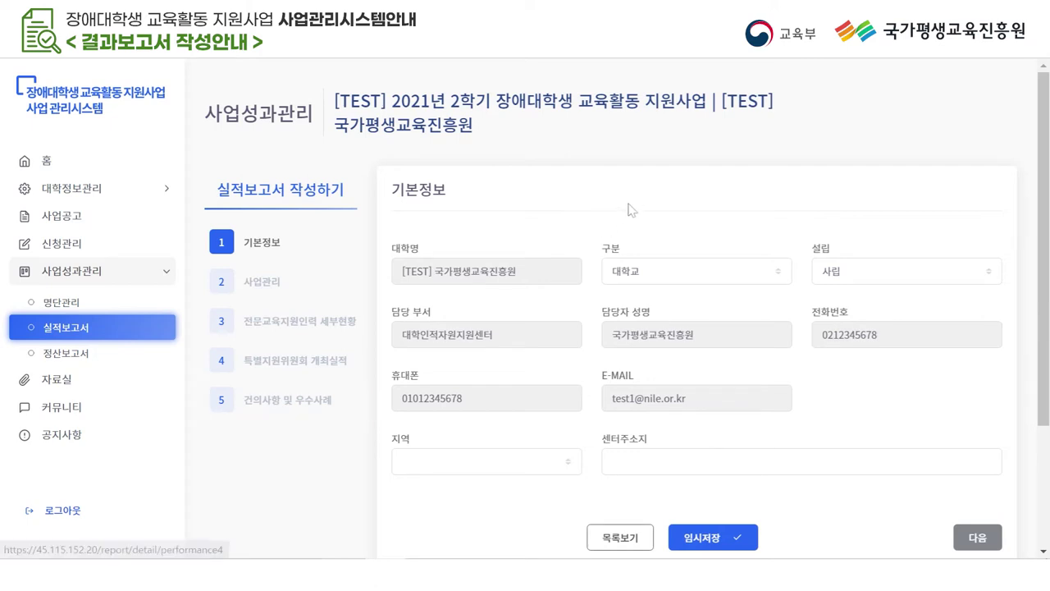
Step: Set 지역 to 서울, enter the center's postal address in 센터주소지, and temporarily save the 기본정보 section
scroll(631, 210, down, 1)
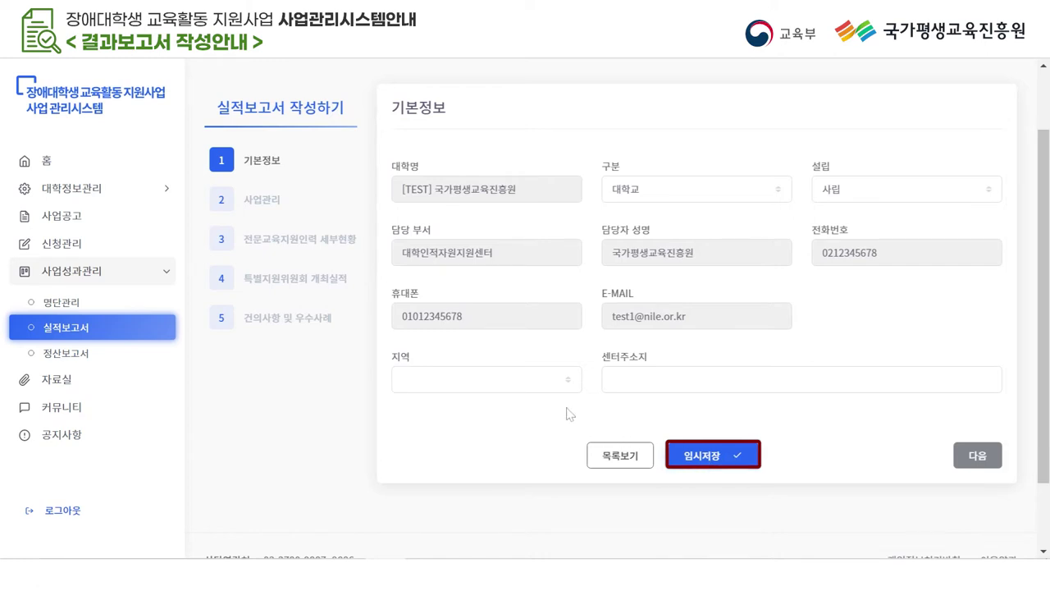
click(529, 387)
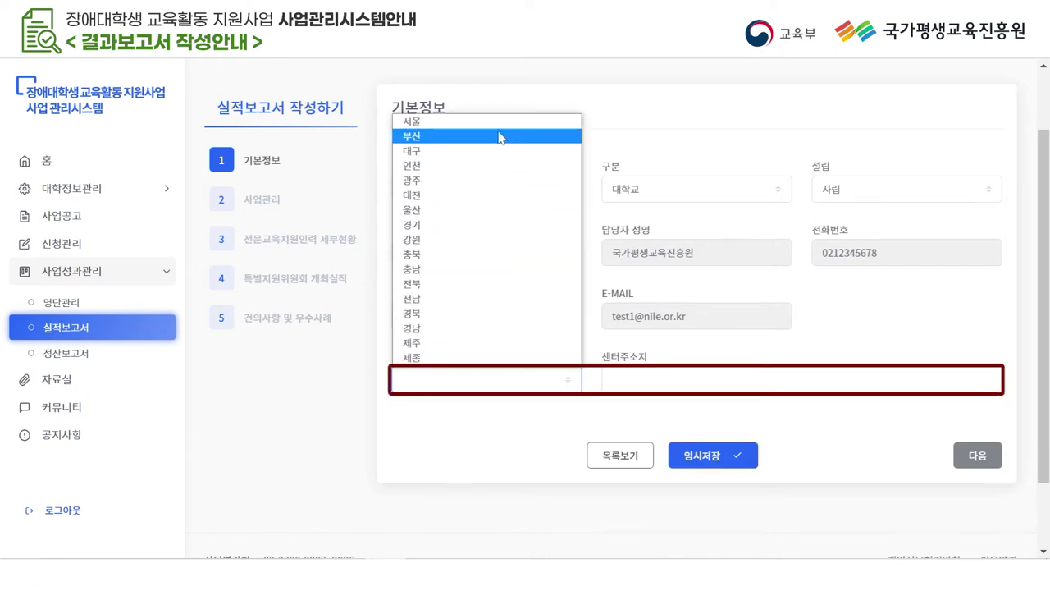
key(Up)
key(Return)
key(Tab)
text(서울)
text(시 중구 청)
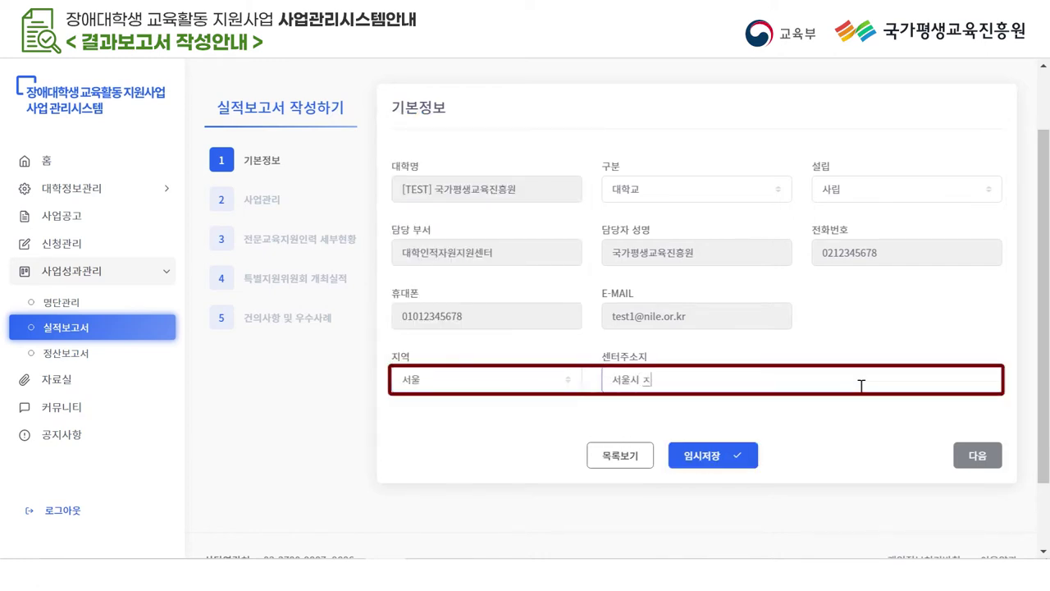
text(계천로 14 9ㅊ)
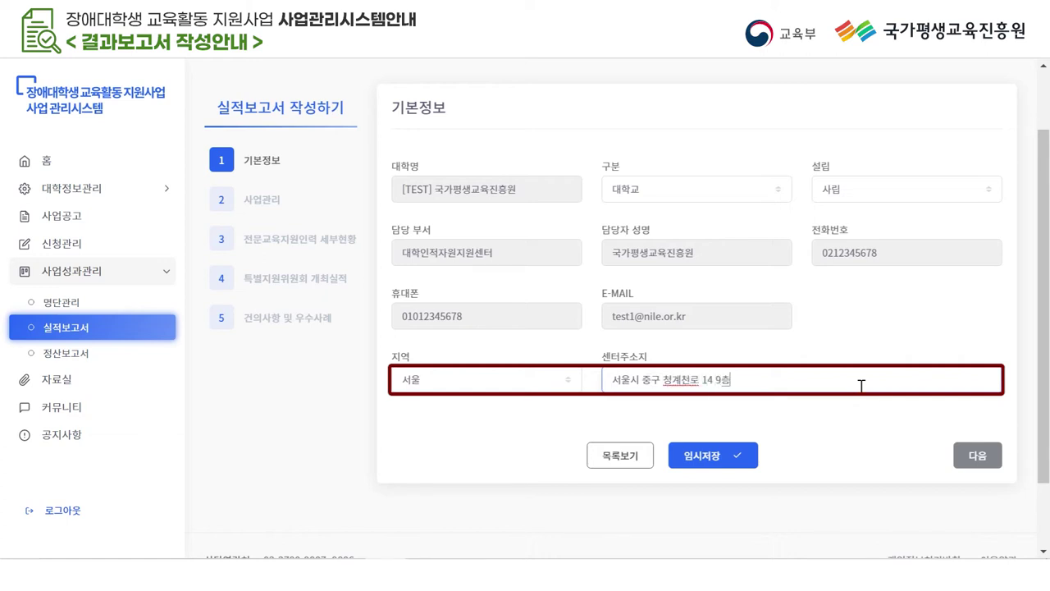
click(753, 461)
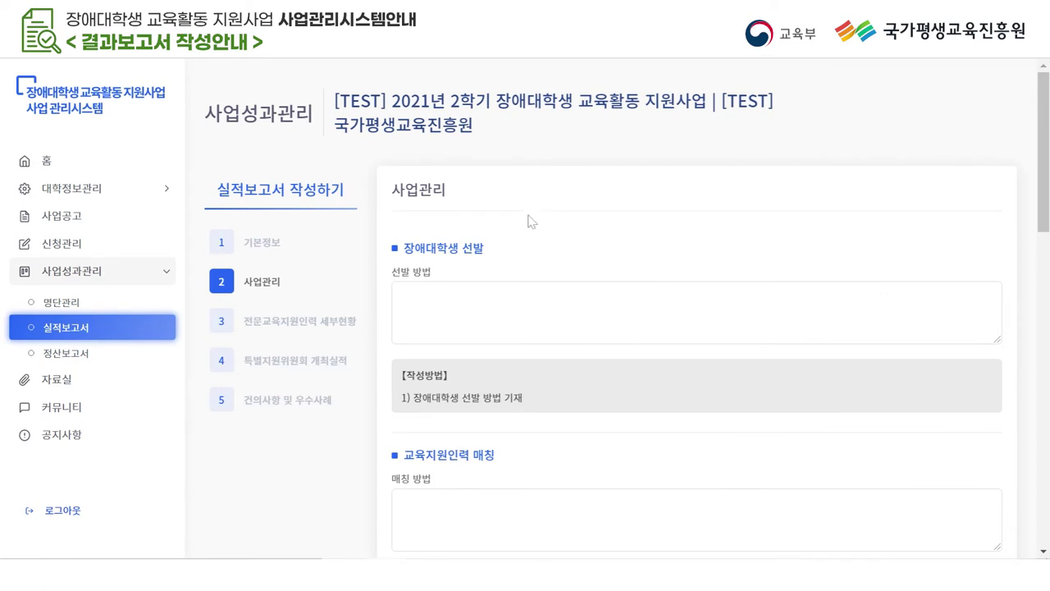
Step: Enter "장애학생지원센터에서 학생 상담 후 선발 진행" as the 선발 방법 and fill in the 교육지원인력 매칭 방법
scroll(520, 274, down, 1)
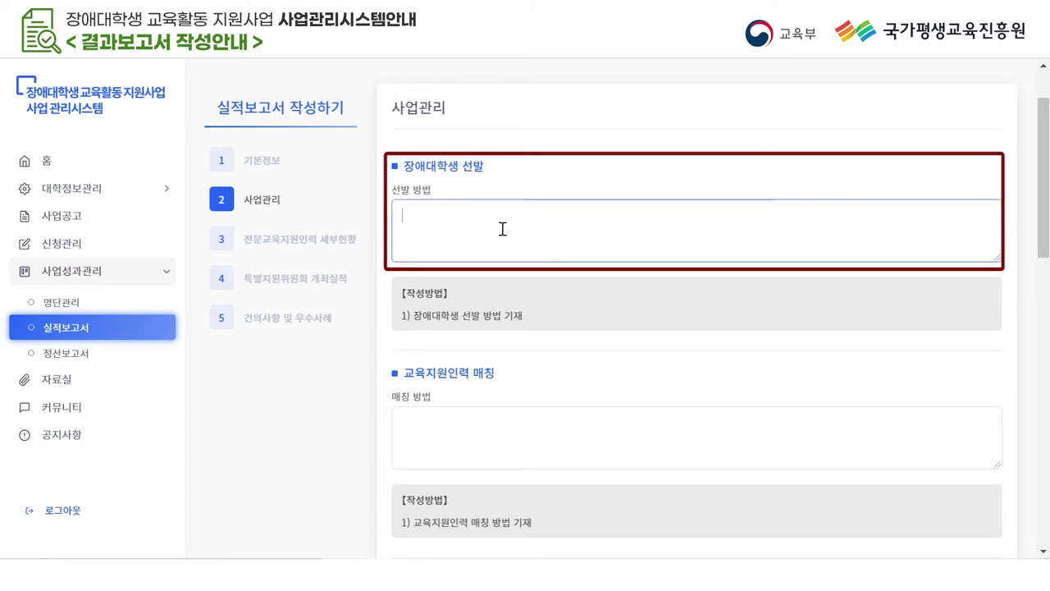
scroll(593, 188, down, 1)
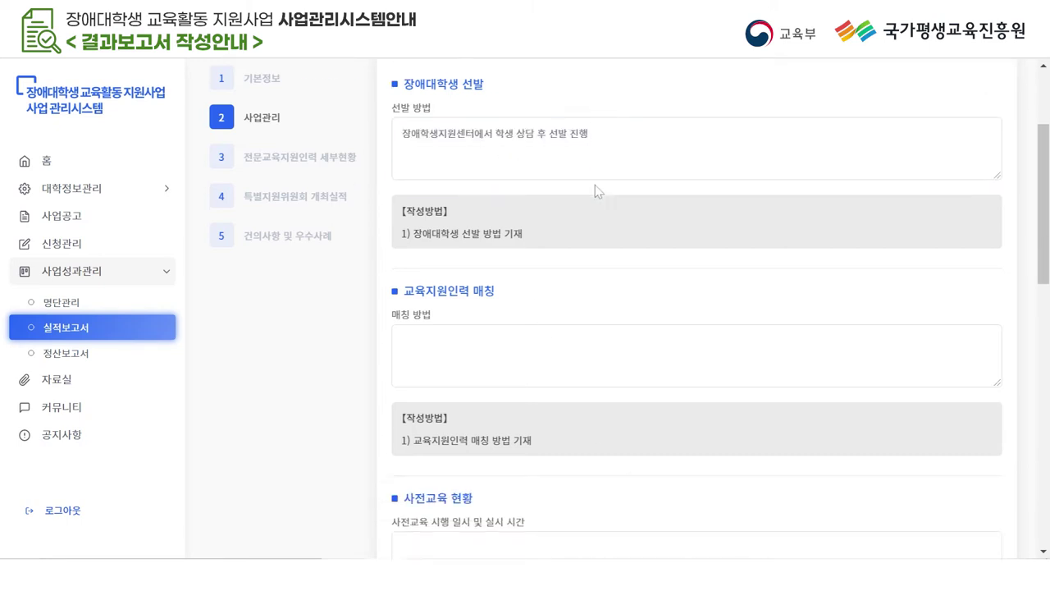
scroll(597, 190, down, 2)
drag(1040, 206, 1046, 227)
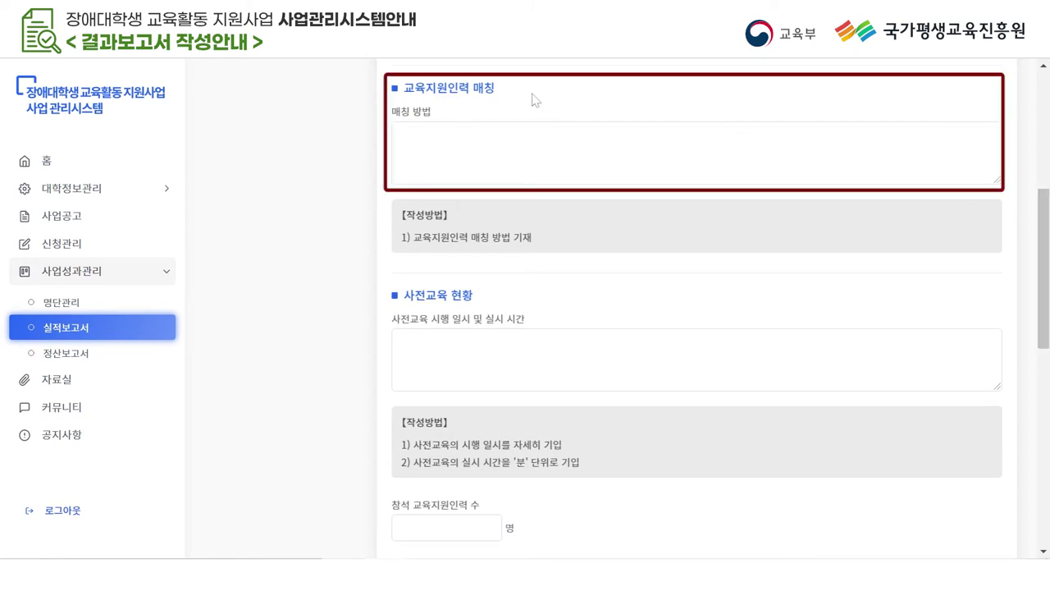
key(ctrl+v)
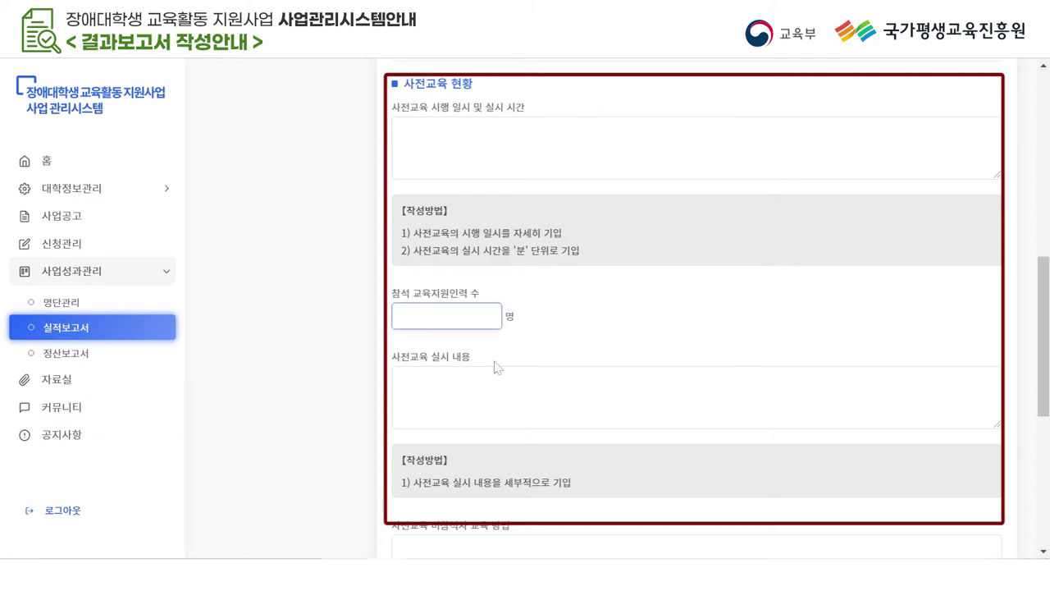
Step: Enter "시행일시 및 실시 시간 : 2021. 9. 1 ~ 9. 3 / 13:00~15:00 2시간 진행" for 사전교육 and set 참석 교육지원인력 수 to 3
scroll(495, 366, down, 1)
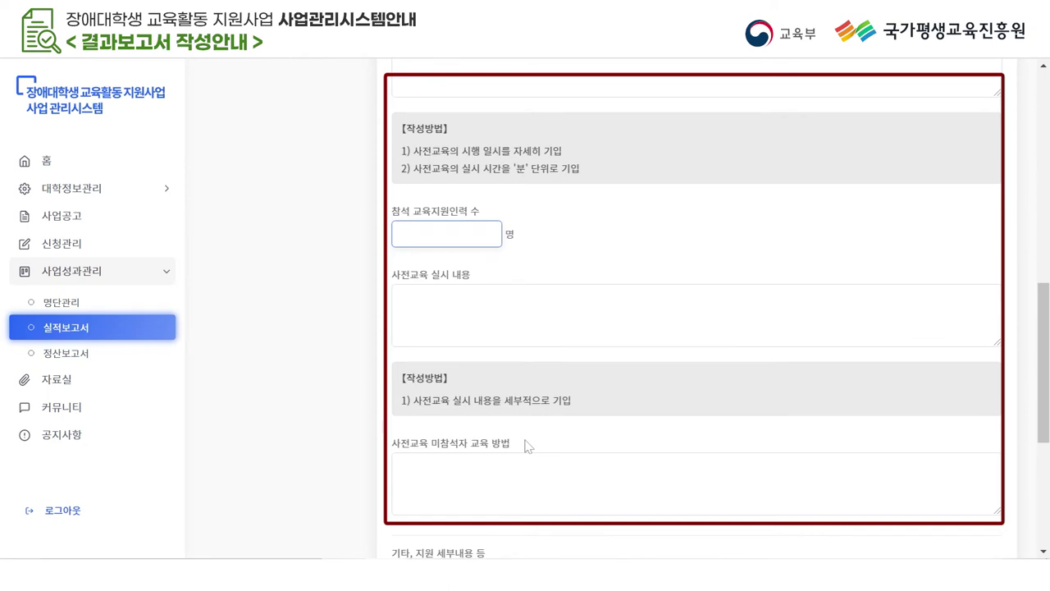
scroll(529, 444, up, 2)
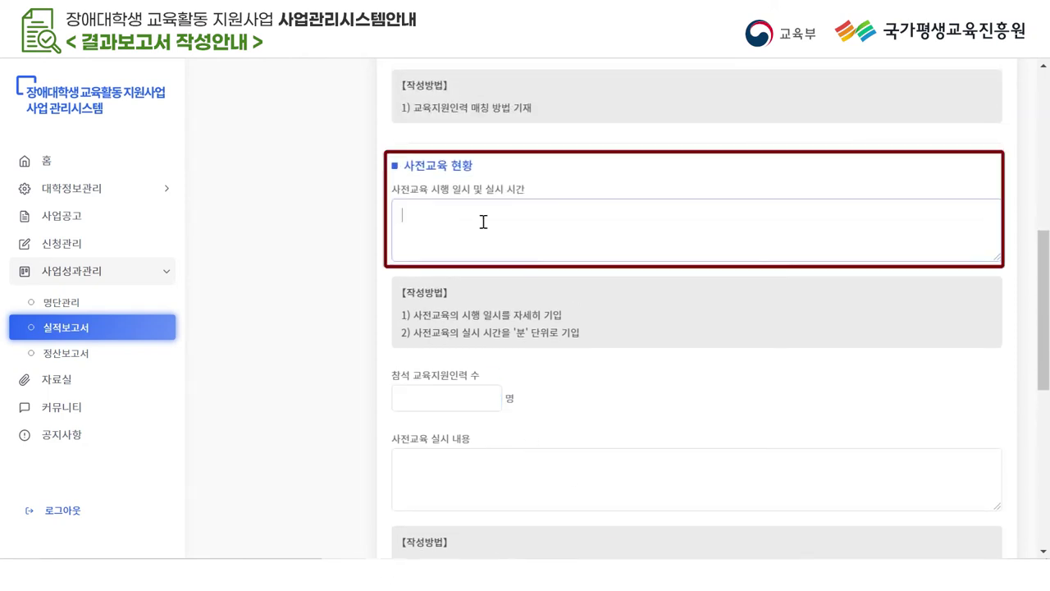
click(469, 401)
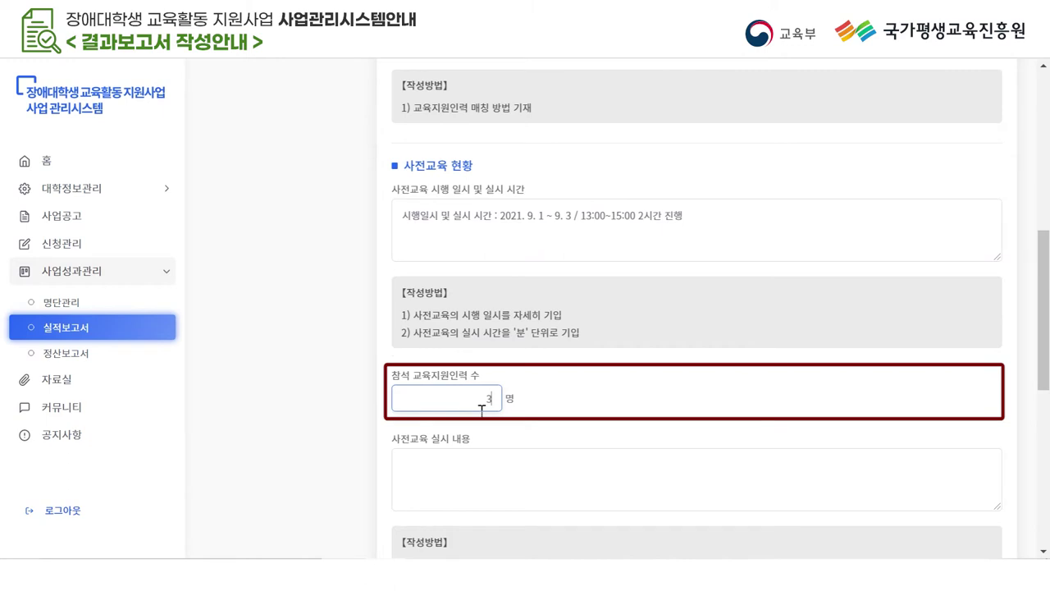
text(3)
Step: Describe the 사전교육 실시 내용 using 국가평생교육진흥원 YouTube content with internal-approval proof, and enter "미참석자 없음" for 사전교육 미참석자 교육 방법
scroll(504, 457, down, 1)
scroll(504, 457, down, 3)
click(520, 302)
text(미참석자 없음)
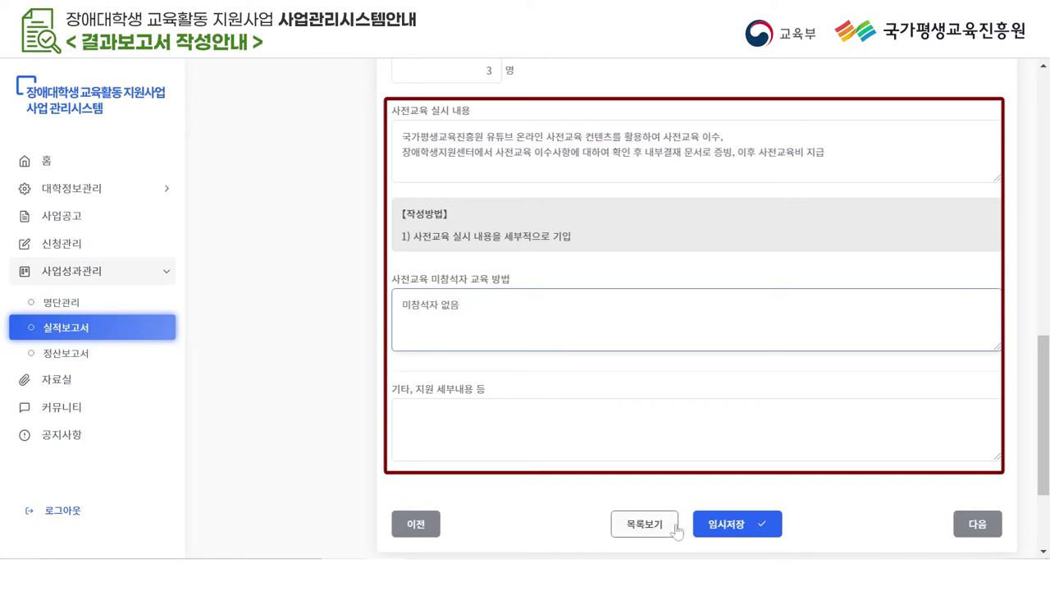
Step: Enter "지속적인 상담을 통하여 원활한 학습지원여부 확인 및 추가 필요사항을 확인하여 학생에게 제공함" under 기타, 지원 세부내용 등 and temporarily save 사업관리
click(533, 406)
text(지속적인 상담을 통하여 원활한 학습지원여부 확인 및 추가 필요사항을 확인하여 학생에게 제공함)
click(726, 525)
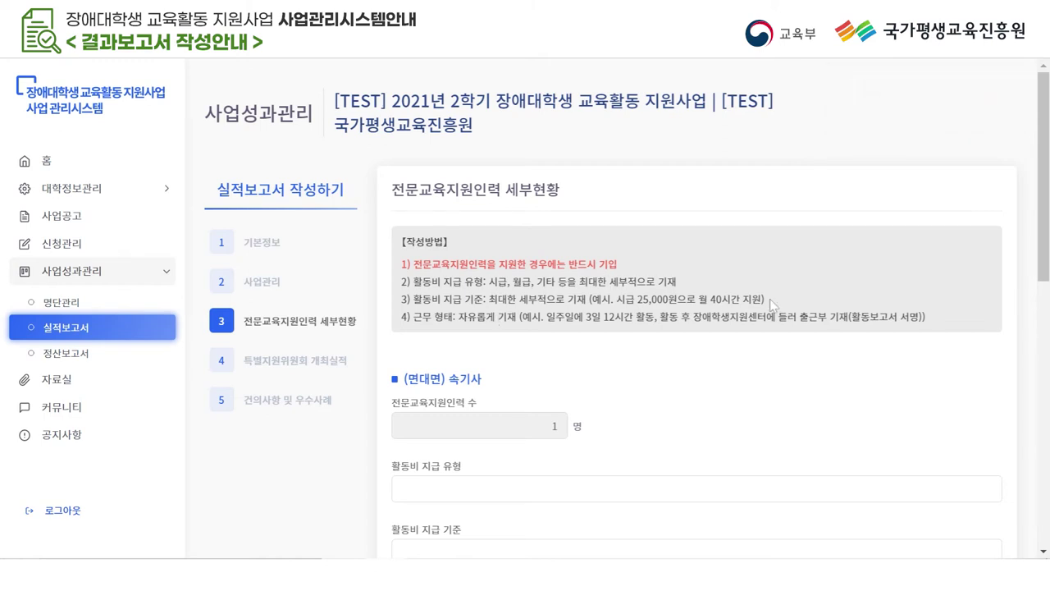
Step: For (면대면) 속기사, enter 활동비 지급 유형 "시급", 지급 기준 "시급x활동시간 지급" and 근무 형태 "비대면 근무, 교육지원인력 활동보고서는 센터에서 확인"
scroll(771, 303, down, 1)
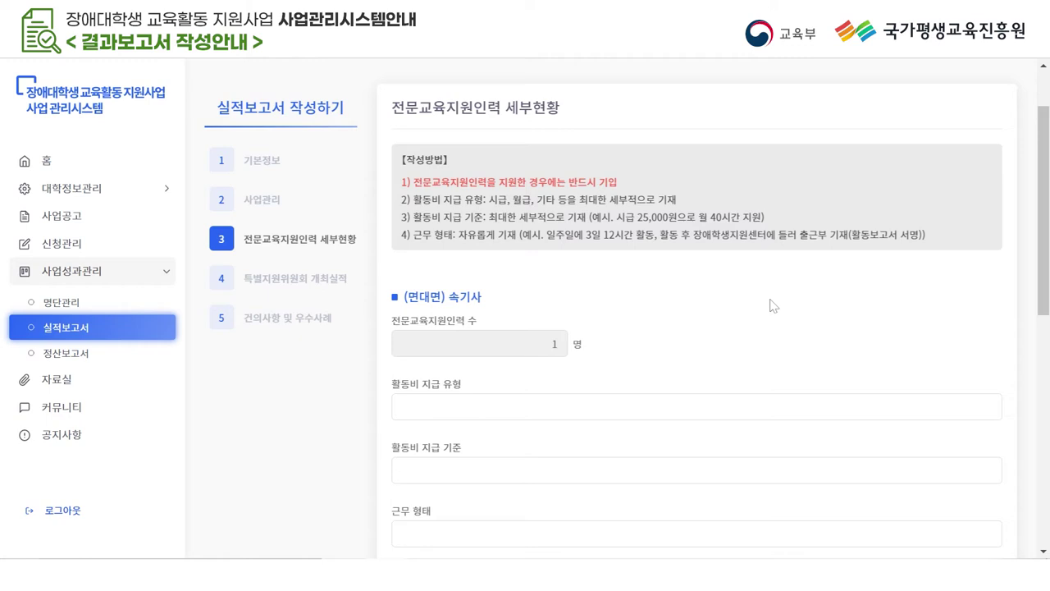
scroll(659, 328, down, 1)
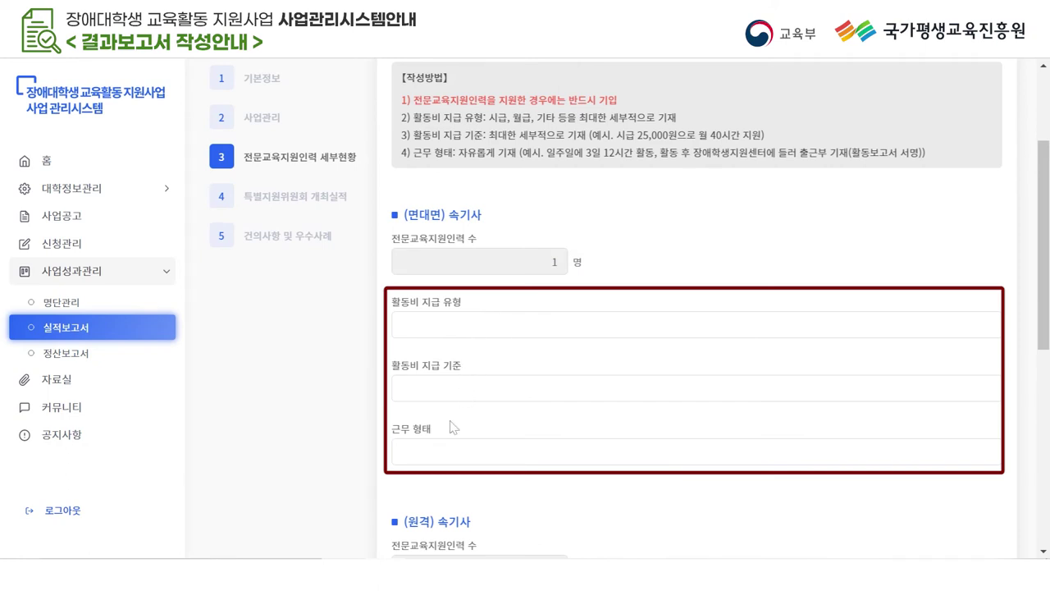
click(478, 332)
text(시급)
click(478, 384)
text(시급x활동시간 지급)
click(628, 554)
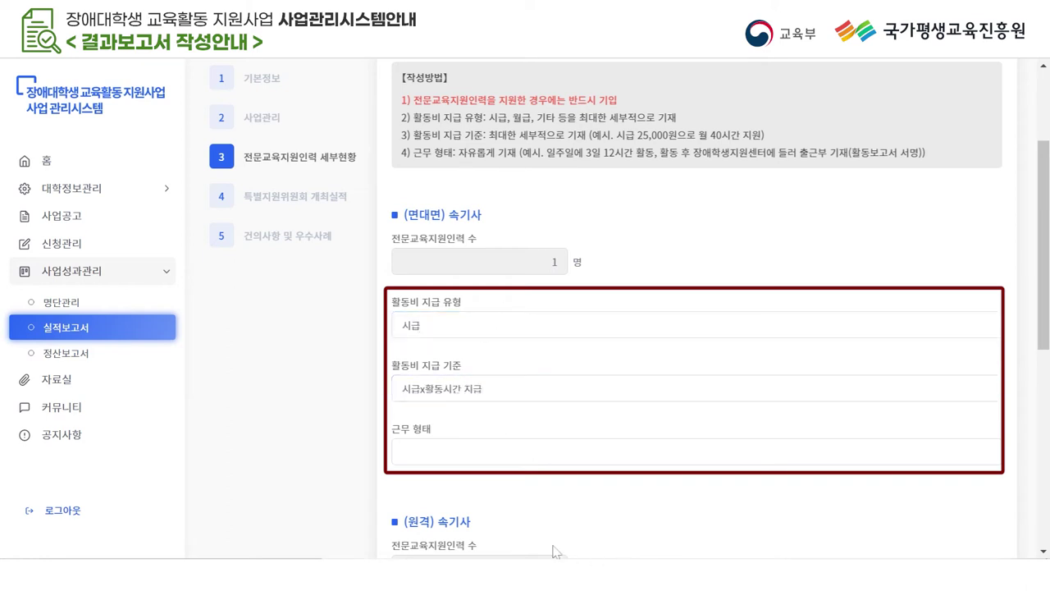
scroll(503, 385, down, 1)
click(466, 361)
text(비대면 근무, 교육지원인력 활동보고서는 센터에서 확인)
click(647, 422)
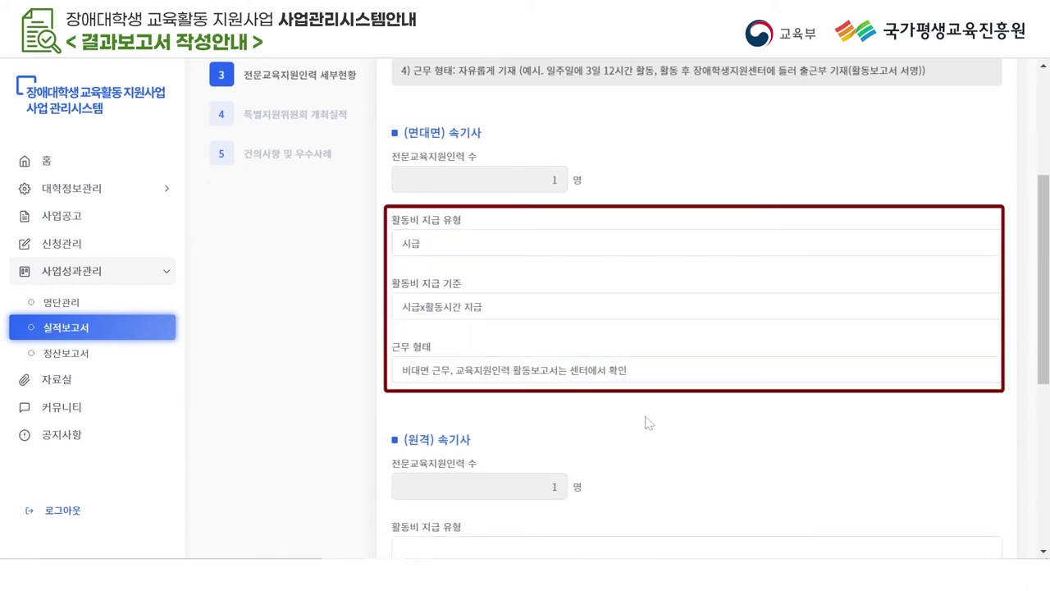
Step: For (원격) 속기사, enter "시급", "시급x활동시간 지급" and 근무 형태 "업체 위탁운영, 교육지원인력 활동내역 센터에서 확인", and temporarily save the section
scroll(648, 422, down, 4)
click(399, 223)
text(시급)
click(424, 285)
text(시급x활동시간 지급)
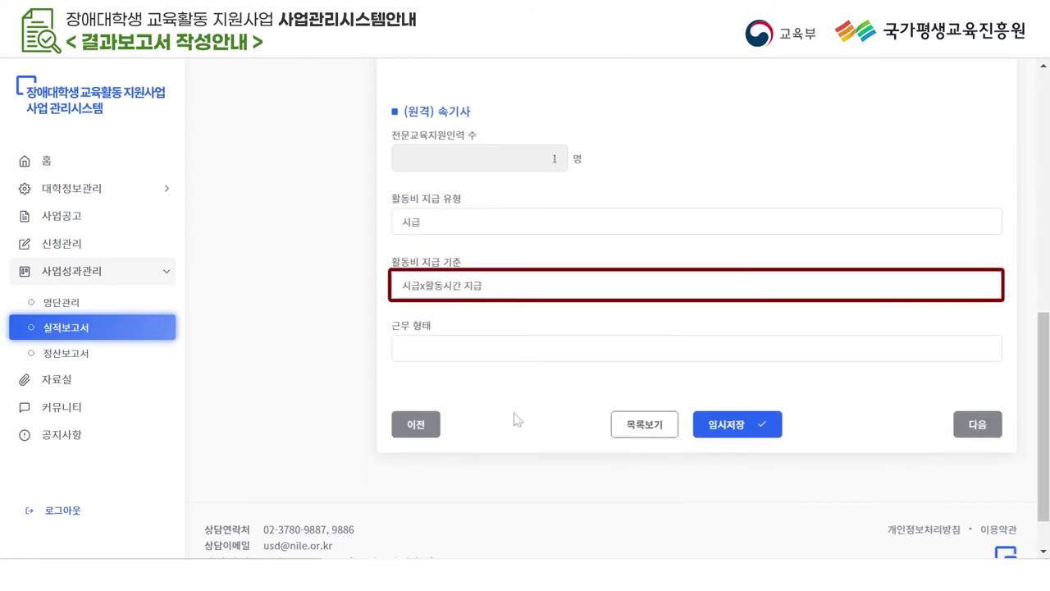
click(508, 348)
text(업체 위탁운영, 교육지원인력 활동내역 센터에서 확인)
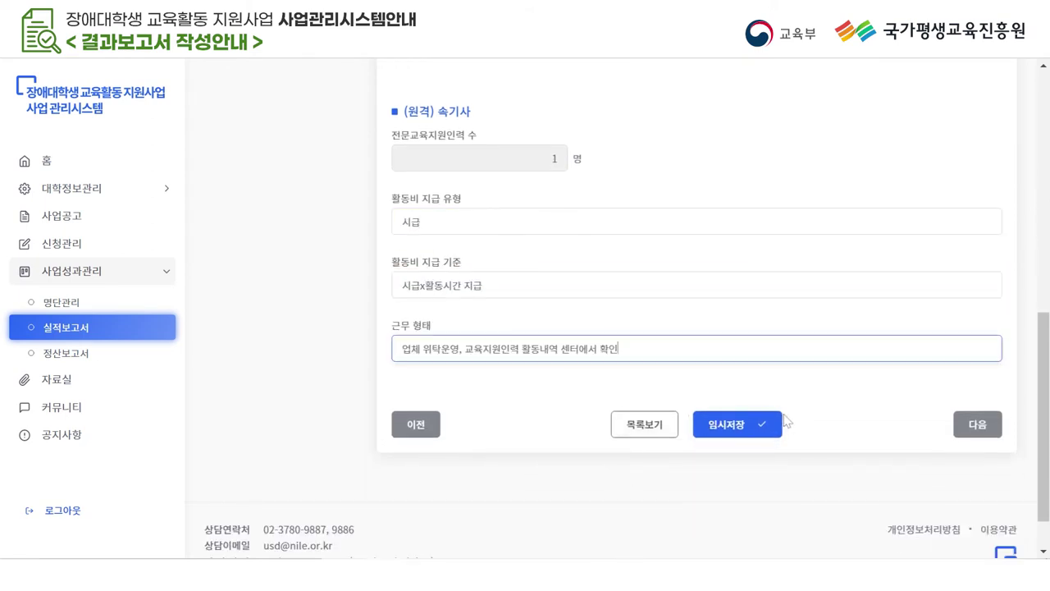
click(743, 424)
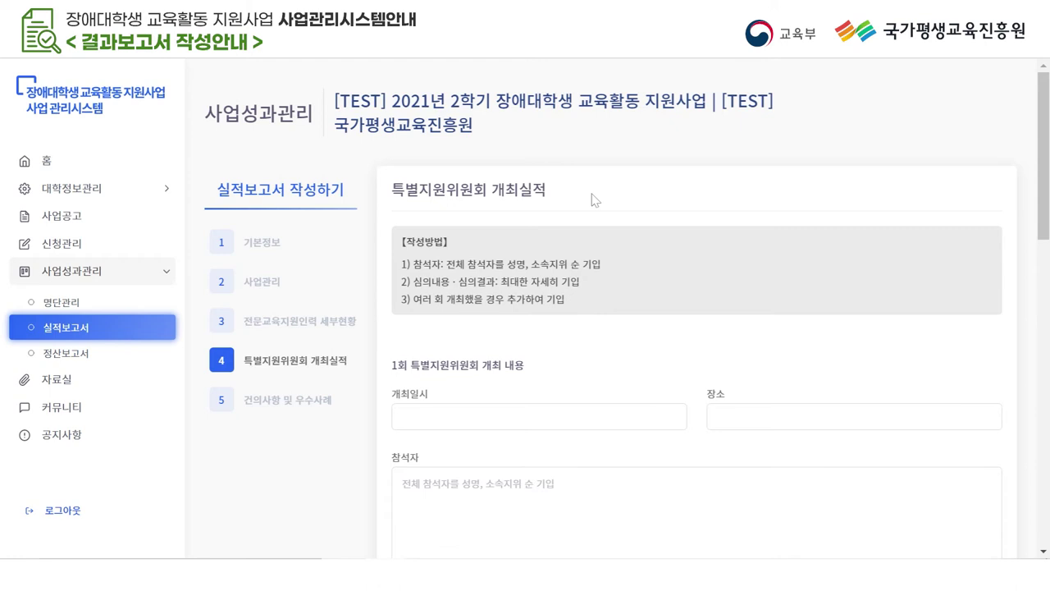
Step: Add another meeting entry below the first one in the 특별지원위원회 개최실적 section
drag(1043, 198, 830, 476)
scroll(830, 476, down, 1)
click(435, 449)
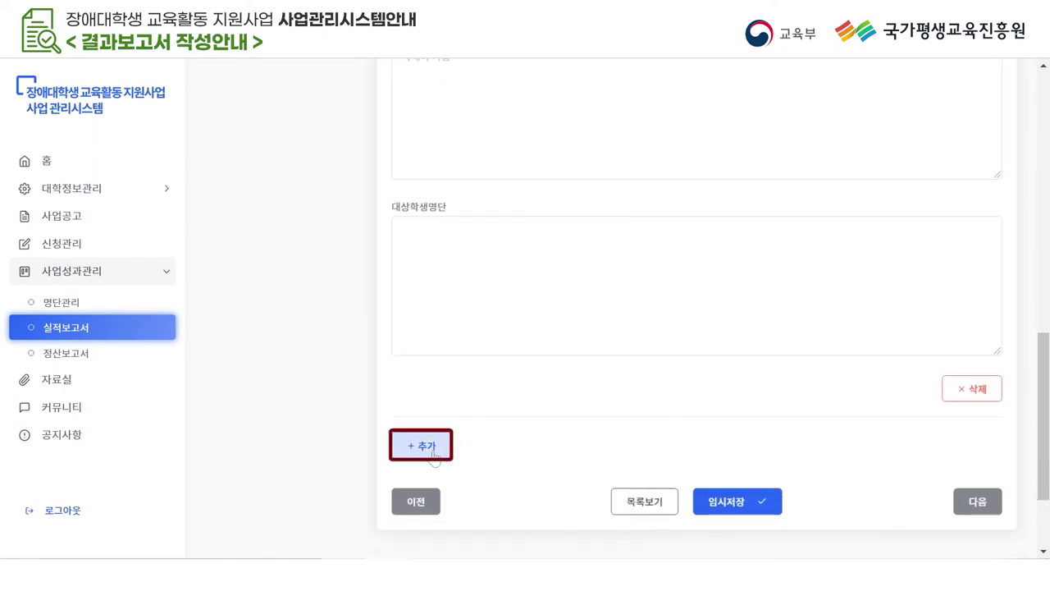
Step: Temporarily save the 특별지원위원회 개최실적 section
scroll(435, 457, down, 9)
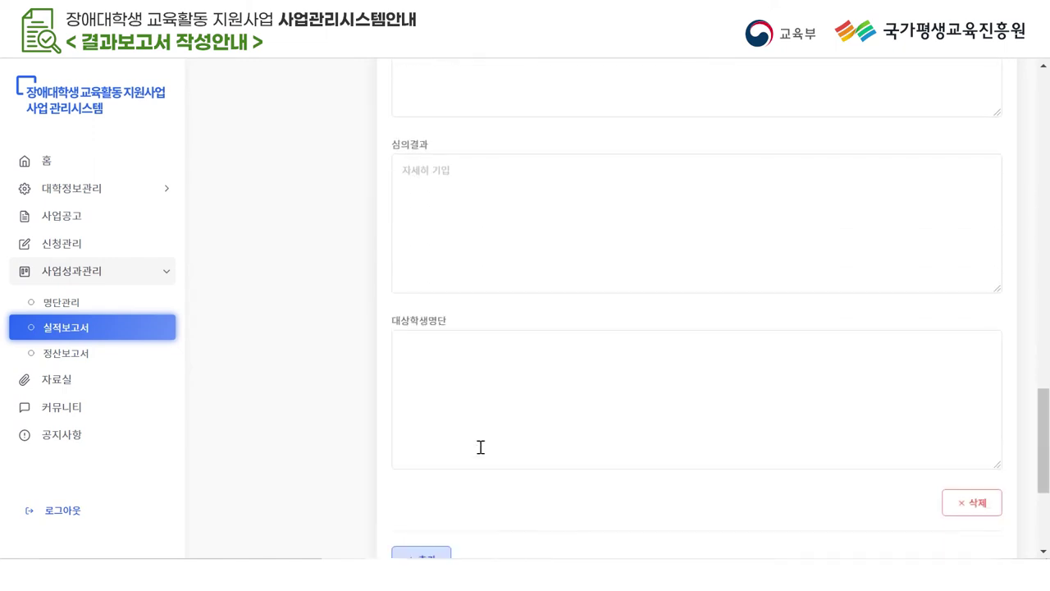
click(741, 455)
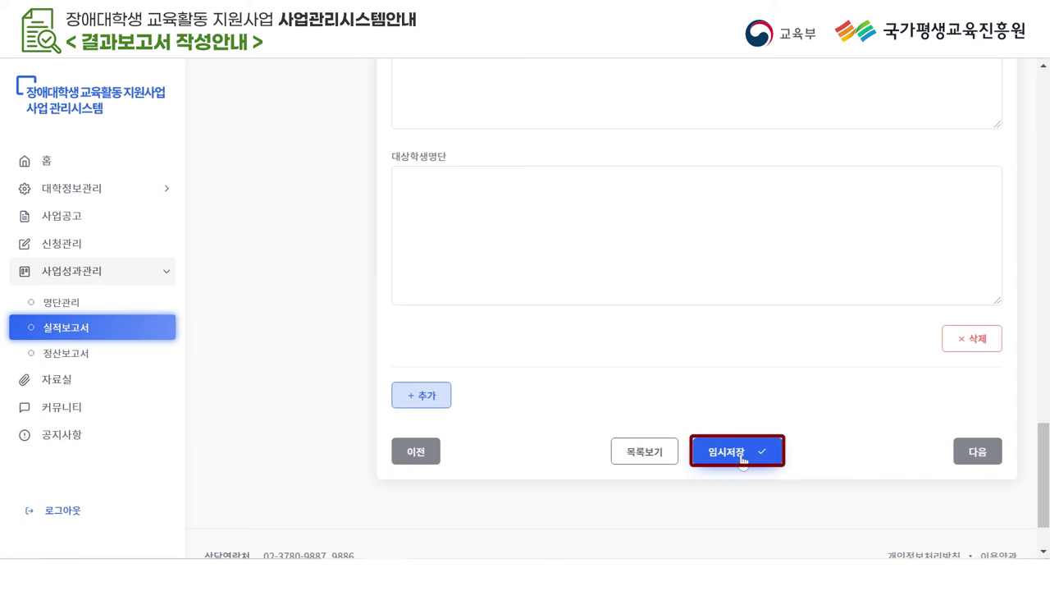
scroll(803, 325, down, 1)
Step: For the 1회 특별지원위원회 meeting, enter "2021. 9. 1" as 개최일시 and "온라인개최" as 장소
scroll(691, 252, up, 3)
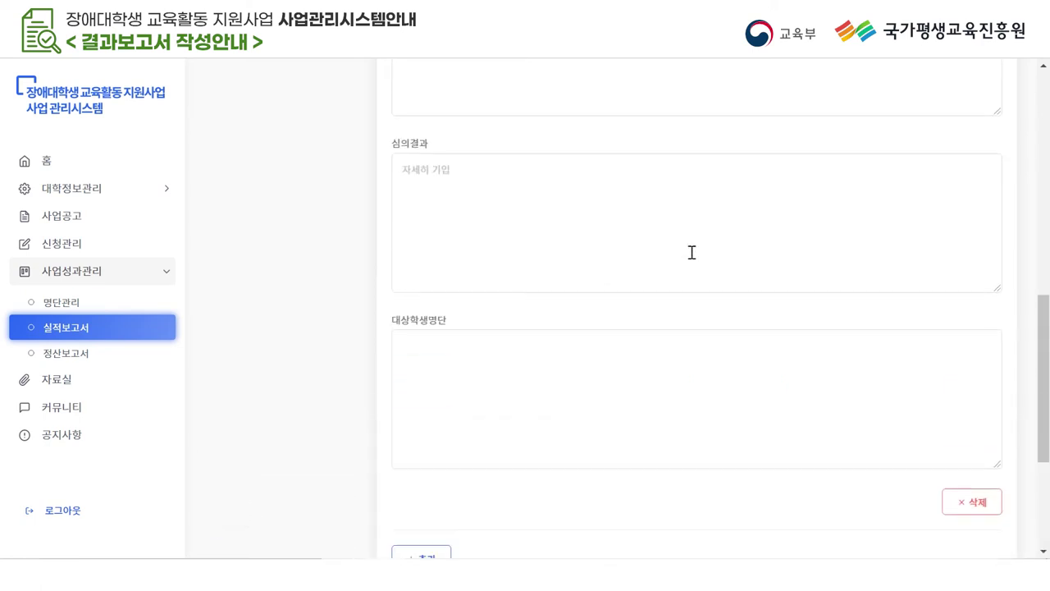
scroll(685, 255, up, 10)
scroll(459, 385, down, 1)
click(456, 333)
text(2021)
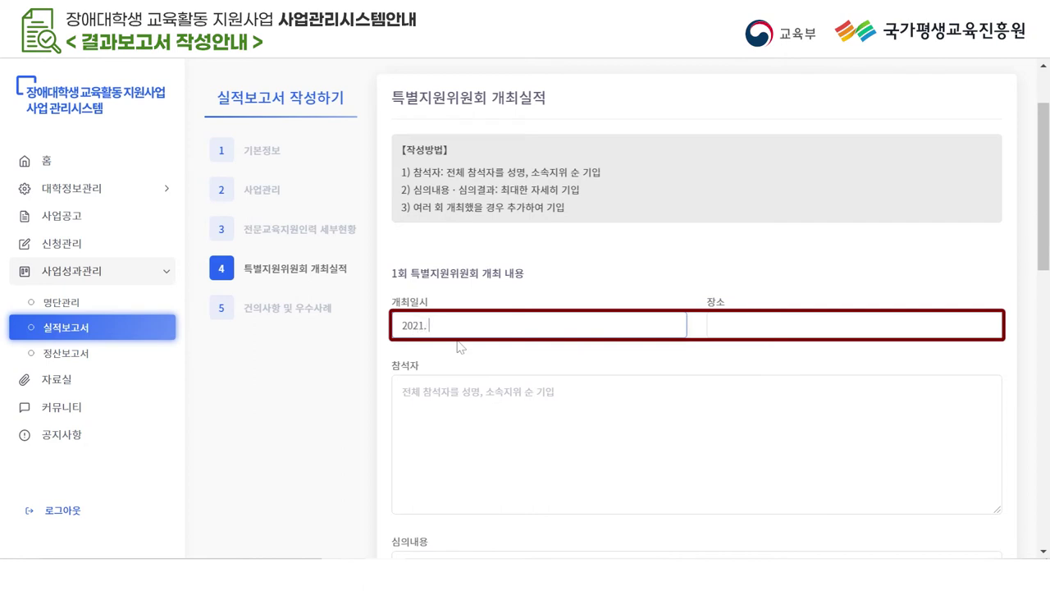
text(. 9. 1)
click(734, 323)
text(온라인개최)
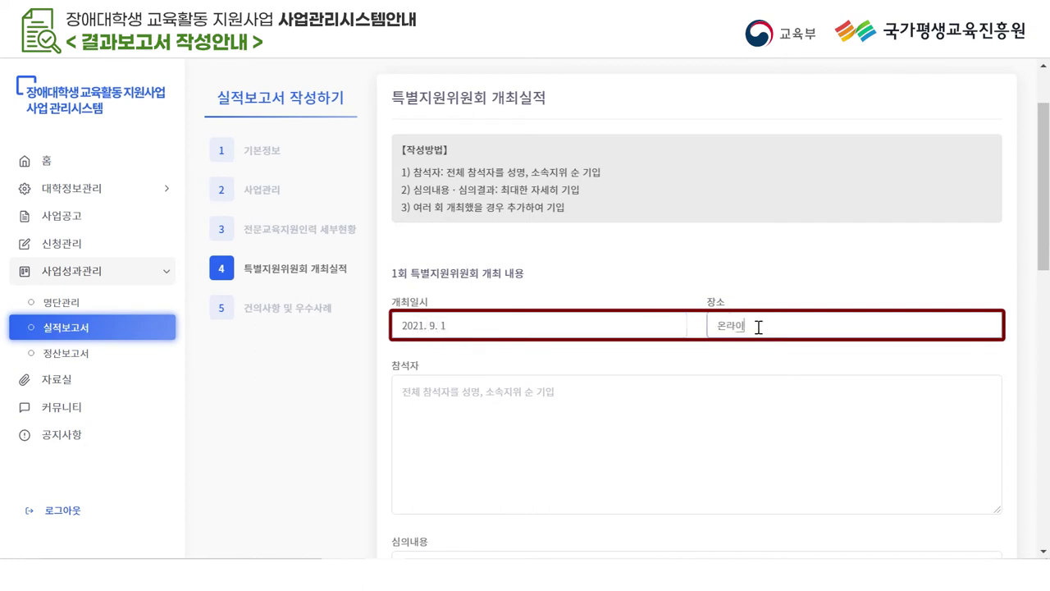
Step: Fill in the first meeting's 참석자 with "참석자 기입" and its 심의내용 with "심의내용 기입"
click(688, 431)
text(참석자 기입)
scroll(688, 432, down, 2)
click(616, 431)
text(심의내용 기입)
Step: Enter "심의결과 기입" under 심의결과 and "대상학생명단 기입" under 대상학생명단, and temporarily save the section
scroll(595, 424, down, 3)
click(571, 400)
text(심의결과 기입)
scroll(558, 466, down, 1)
click(546, 452)
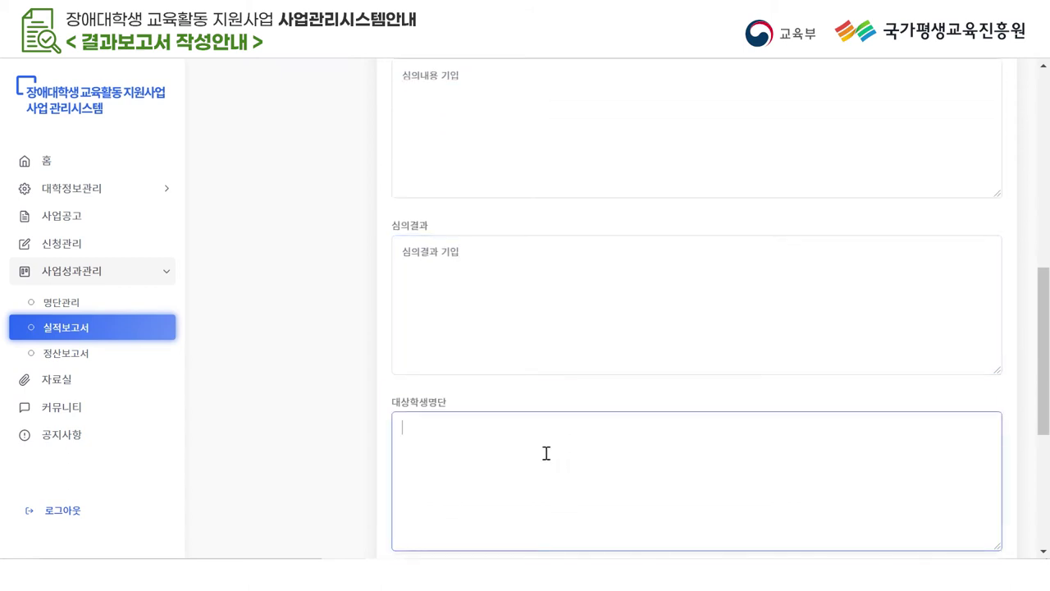
text(대새학생명단 ㄱ)
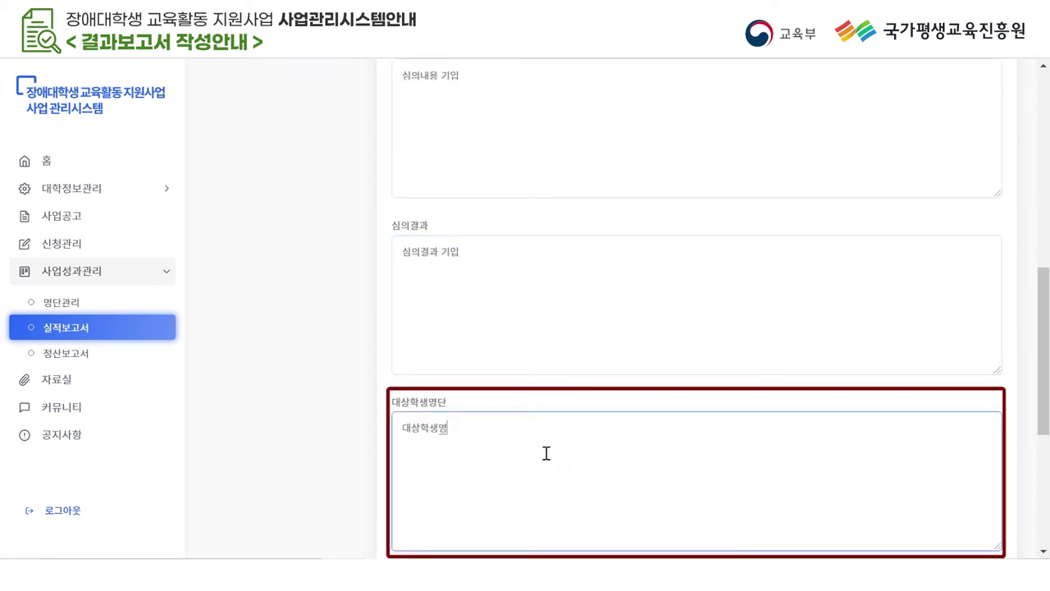
text(기입)
scroll(546, 453, down, 2)
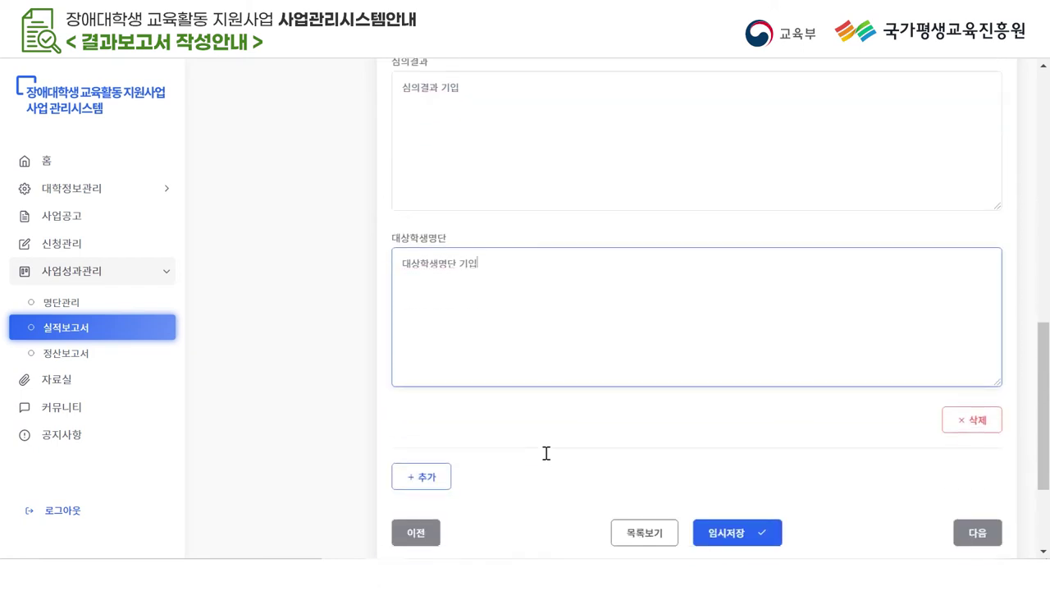
click(735, 533)
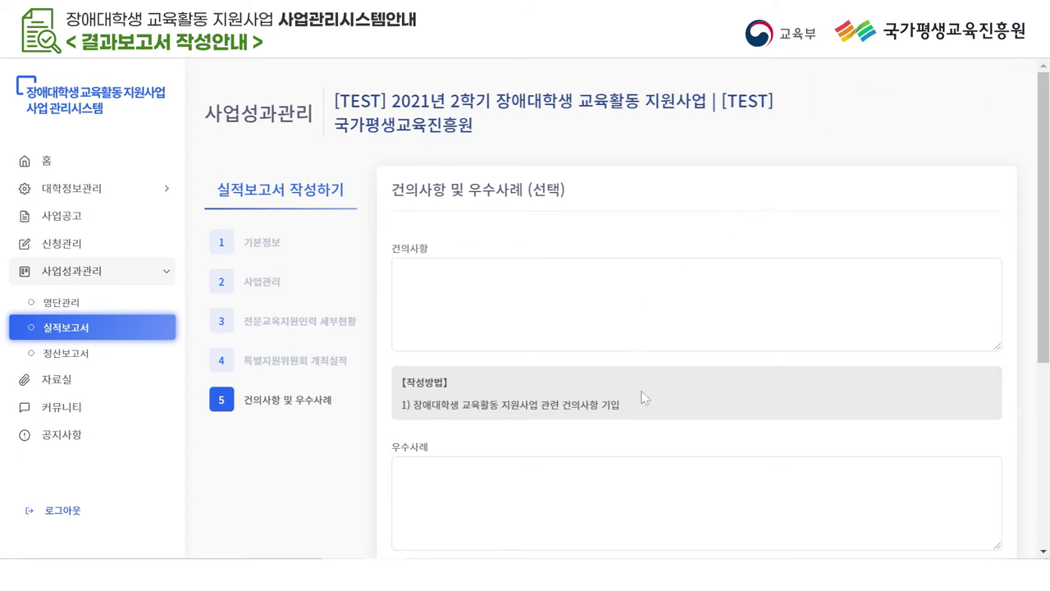
Step: Enter 건의사항 "00000부분이 개선되었으면함" and 우수사례 "지속적인 상담 및 교육지원인력 매칭으로 학생의 성적이 높아지는 결과가 있었음", and temporarily save
scroll(644, 398, down, 2)
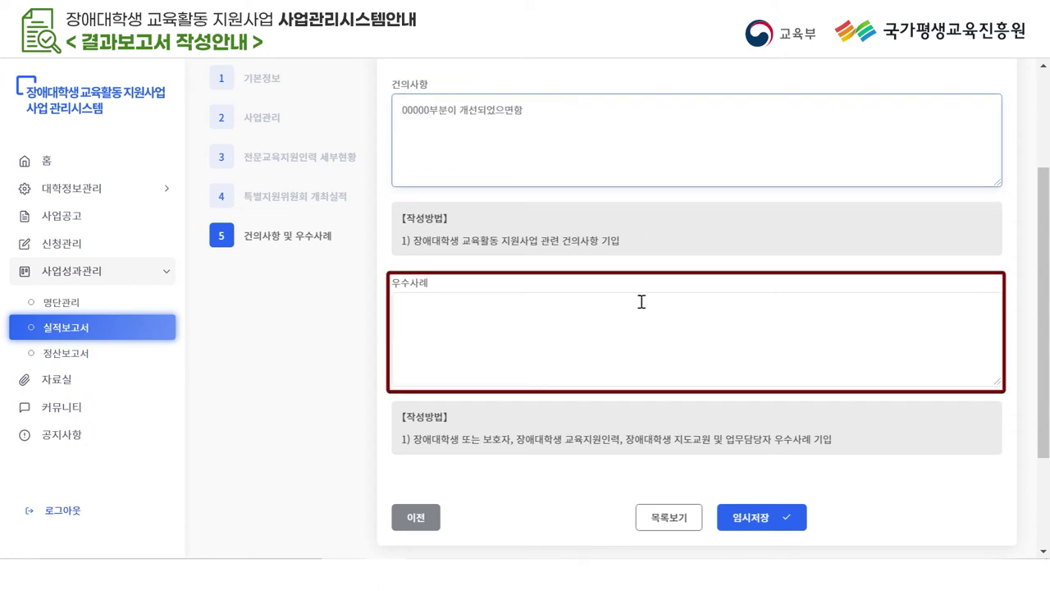
click(642, 320)
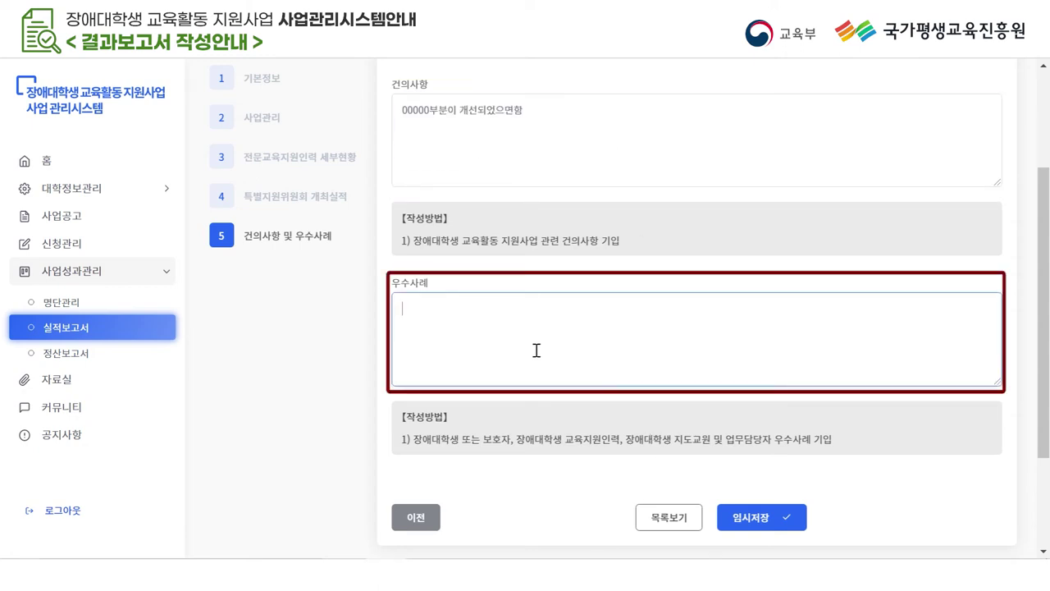
text(지속적인 상담 및 교육지원인력 매칭으로 학생의 성적이 높아지는 결과가 있었음)
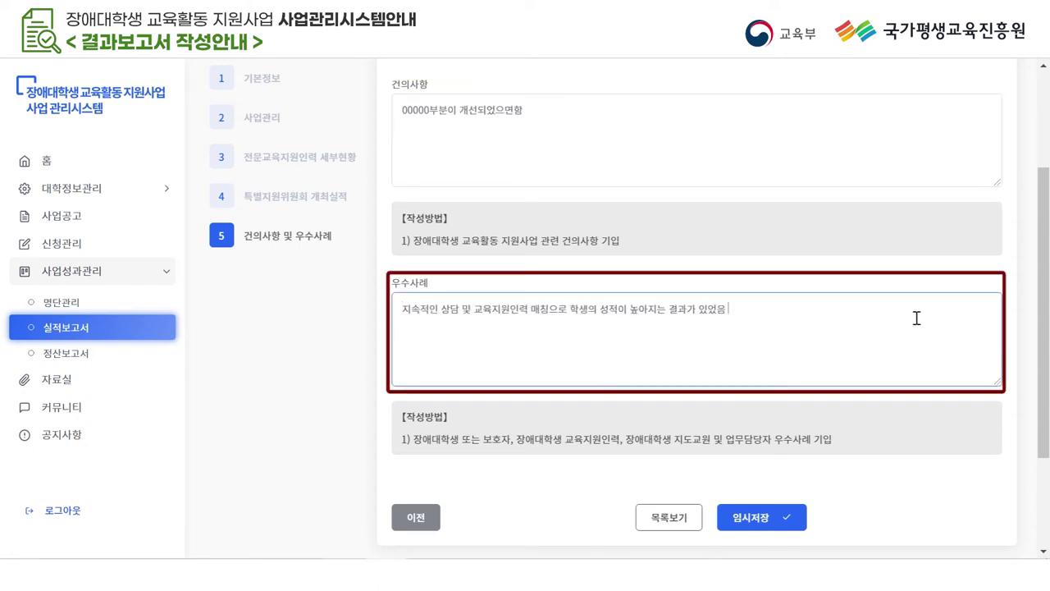
click(781, 523)
Step: Open 정산보고서 and enter 4,000,000 as 프로그램운영비 집행액 and 400,000 as 사전교육비 집행액 in the 국고 table
click(90, 354)
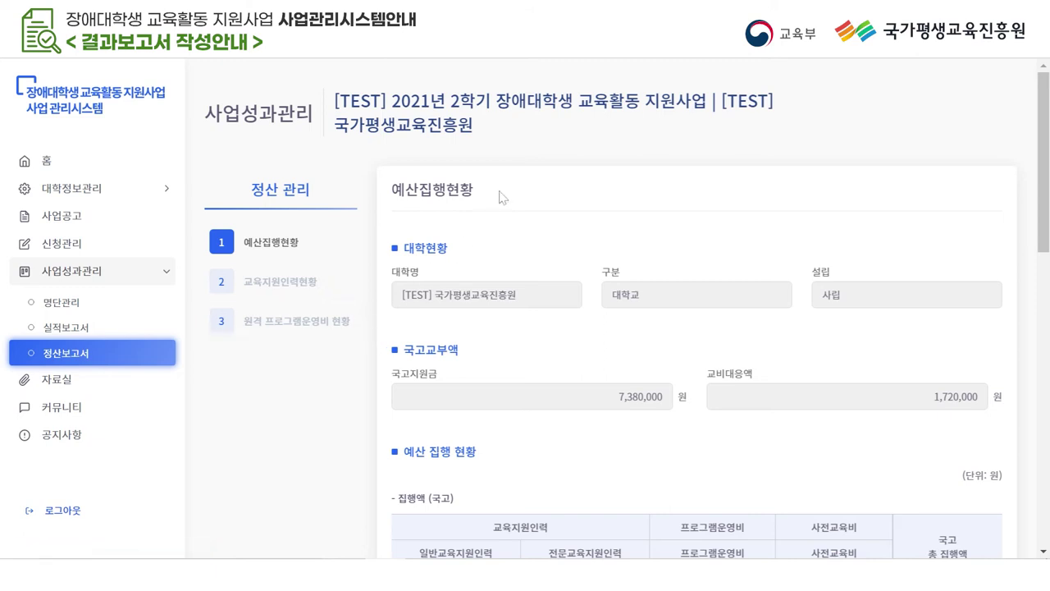
scroll(574, 211, down, 2)
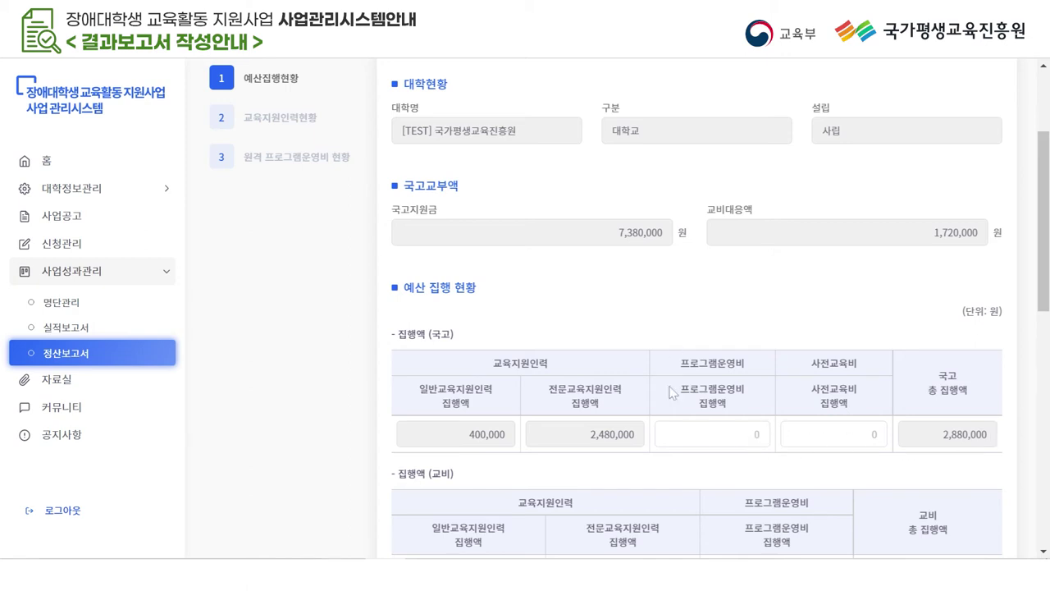
click(702, 442)
text(4,000,000)
click(814, 433)
text(400000)
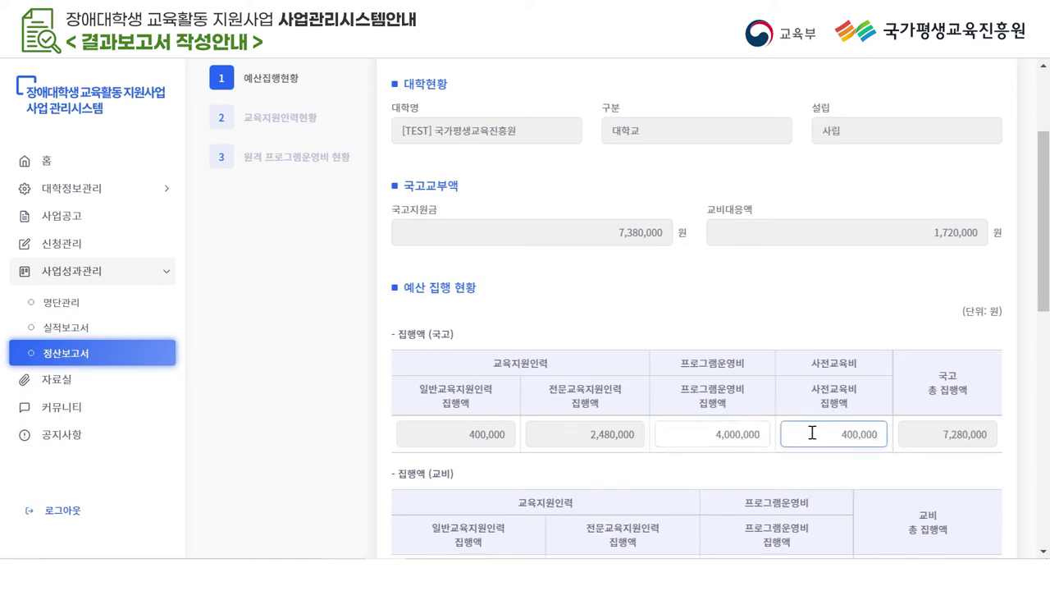
Step: Enter 1,000,000 as 프로그램운영비 집행액 in the 교비 execution table
scroll(812, 432, down, 1)
click(806, 491)
text(1,000,000)
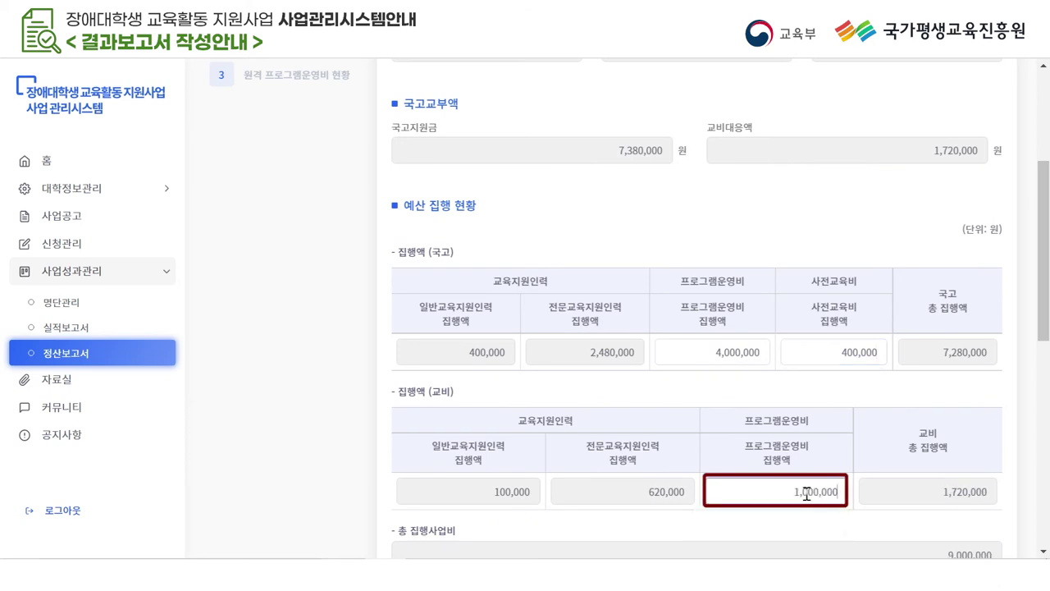
Step: Set 국고미집행 예정액(반납예정액) in 집행 결과 to 100,000
scroll(806, 493, down, 3)
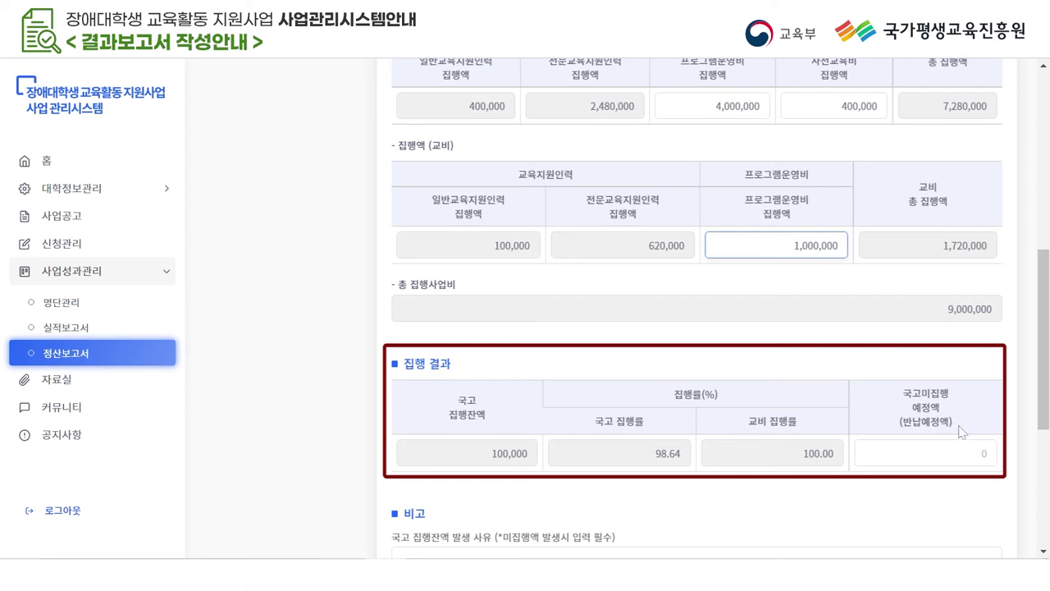
scroll(958, 426, down, 1)
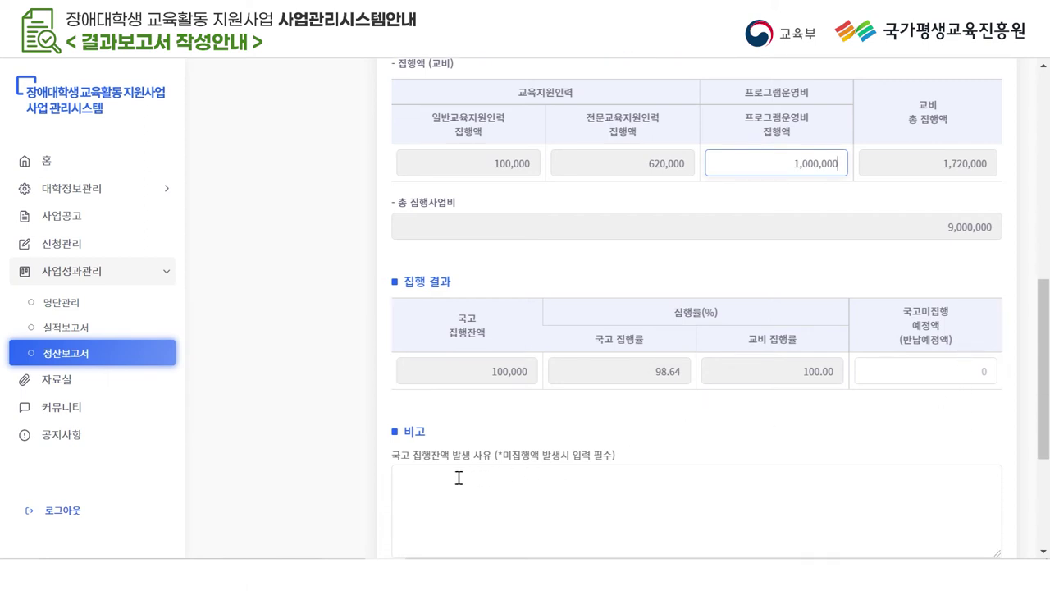
click(965, 374)
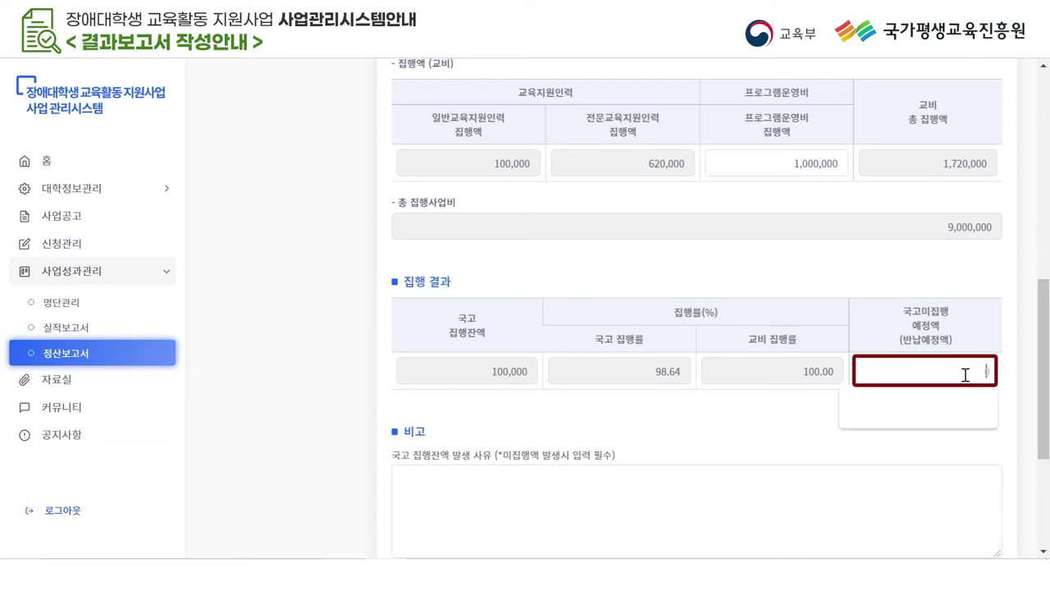
text(10,000)
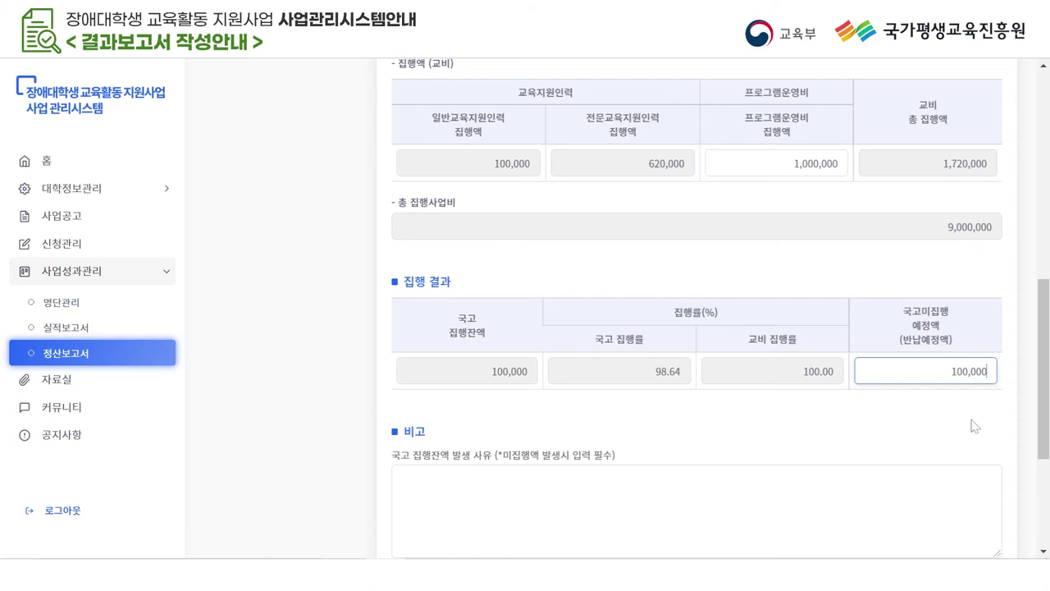
Step: Enter "인건비 및 프로그램운영비는 모두 사용하였으나, 사전교육비 집행액에서 100.000원 발생" as 국고 집행잔액 발생 사유 and temporarily save 예산집행현황
scroll(973, 425, down, 1)
click(522, 438)
text(인건비 및 프로그램운영비는 모두 사용하였으나, 사전교육비 집행액에서 100.000원 발생)
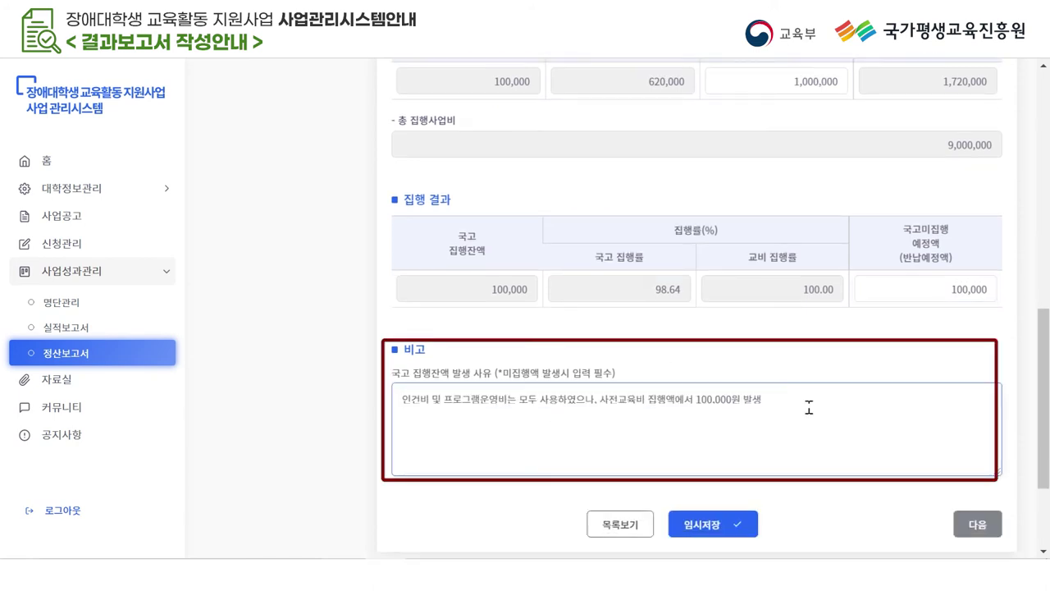
click(743, 525)
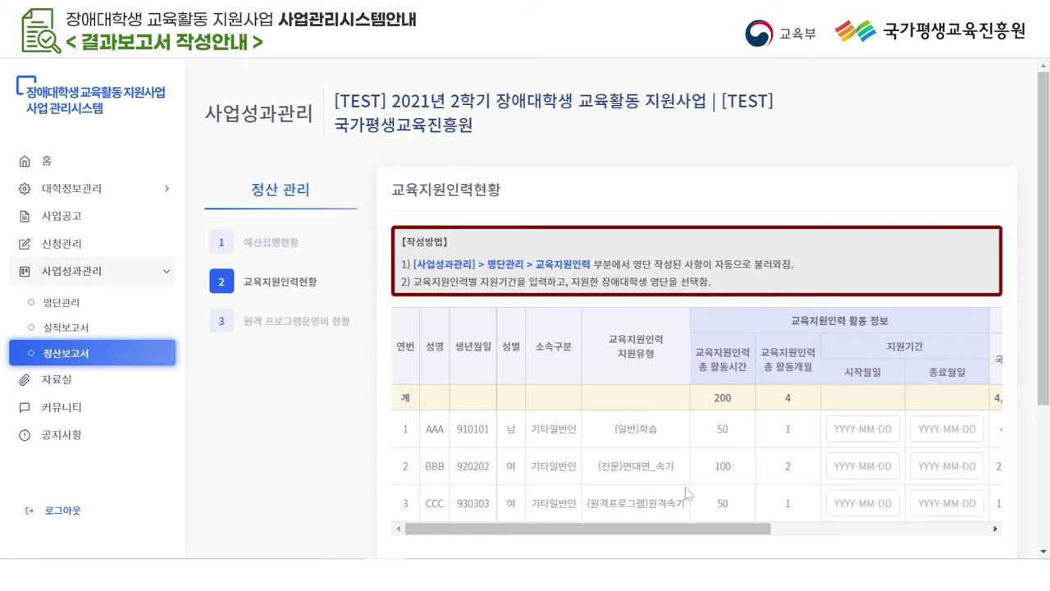
Step: Set the support period of the (일반)학습 worker in 교육지원인력현황 to 2021-09-01 through 2021-09-30
drag(663, 535, 834, 539)
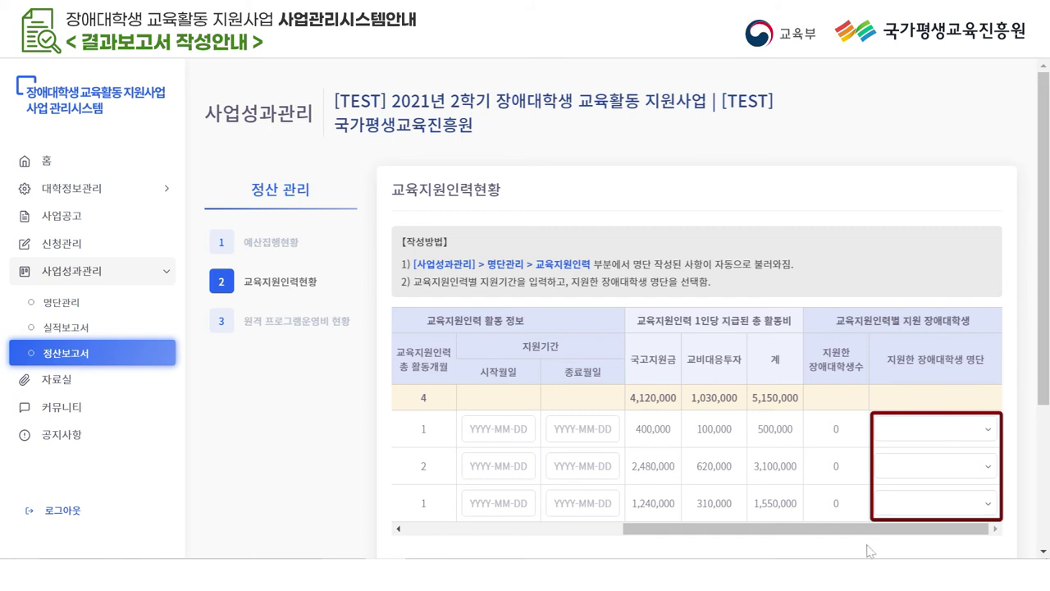
drag(861, 537, 652, 558)
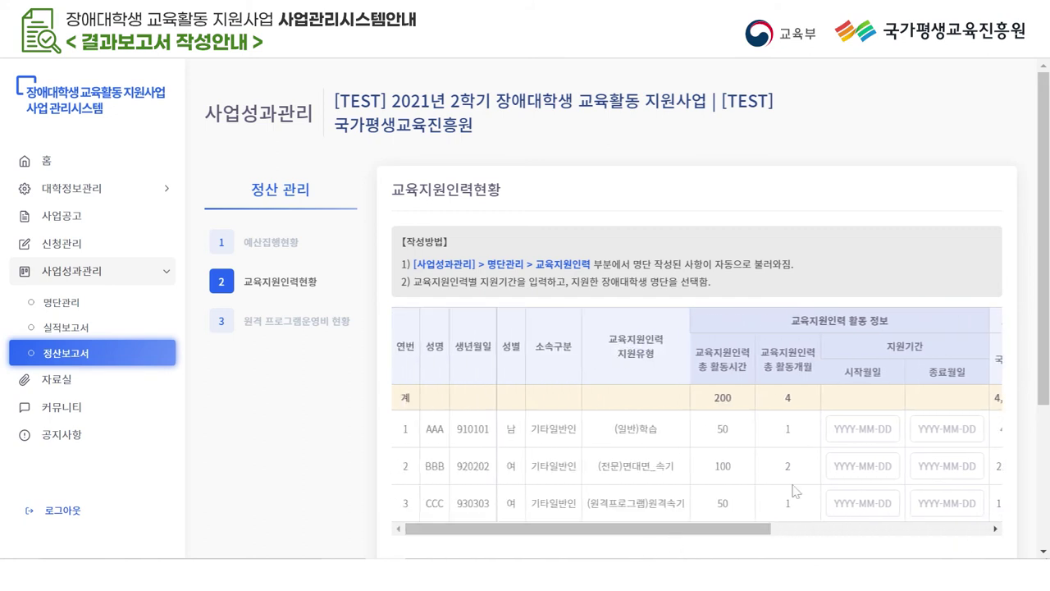
click(876, 433)
click(1000, 241)
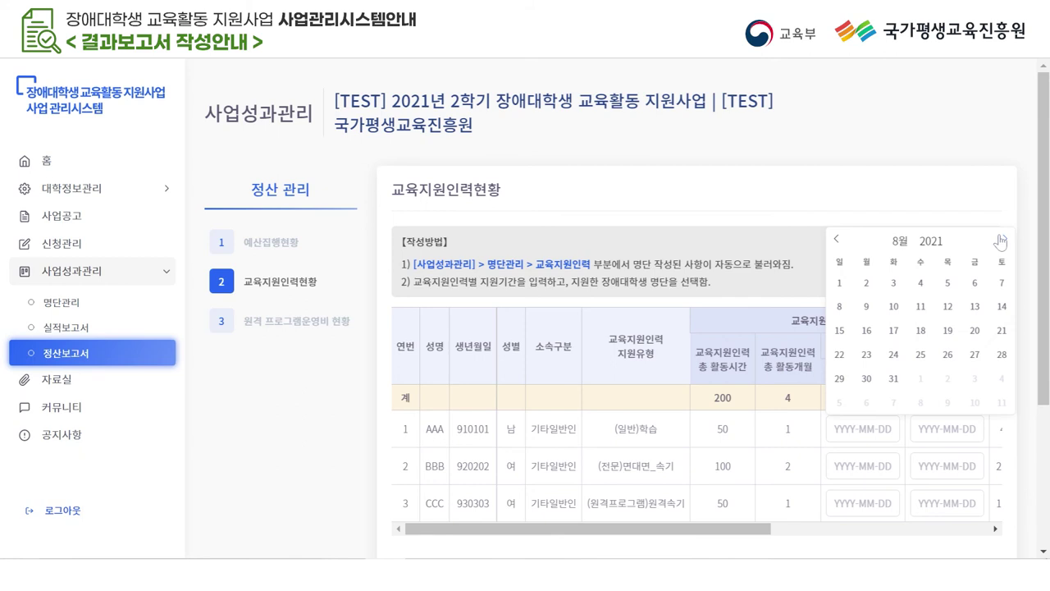
click(1000, 241)
click(921, 283)
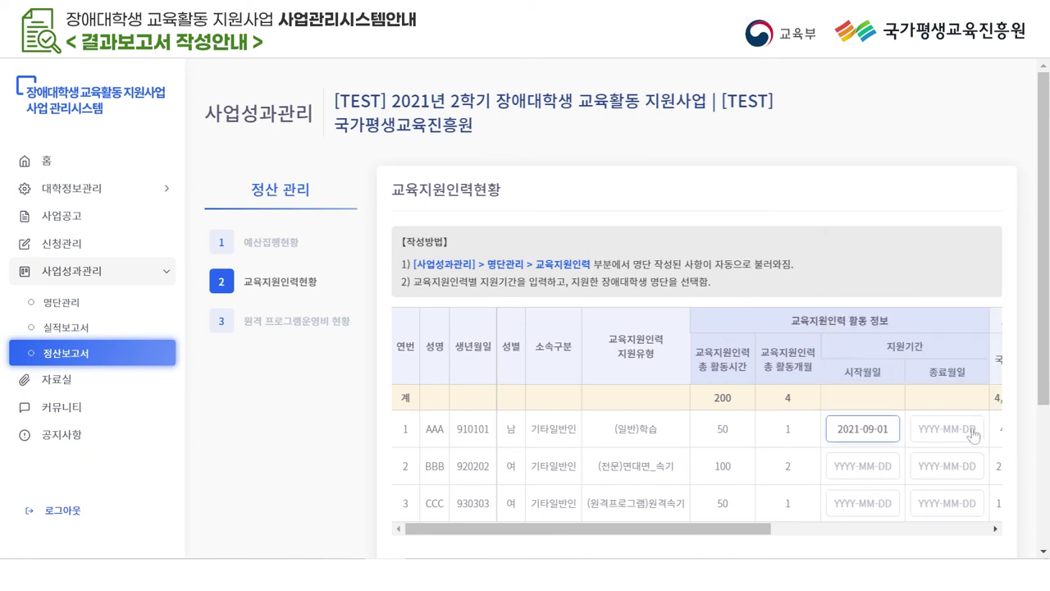
click(973, 435)
click(917, 379)
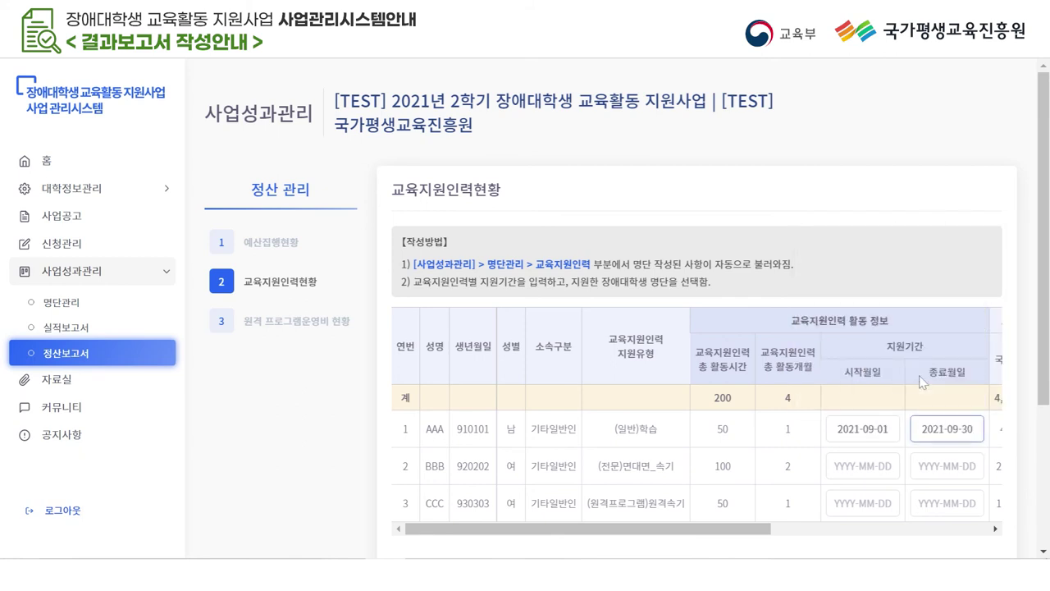
Step: Select the first listed student as the disabled student supported by the (일반)학습 worker
drag(774, 529, 985, 529)
click(982, 425)
click(956, 452)
Step: Set the support period of the (전문)면대면_속기 worker to 2021-09-01 through 2021-10-31
scroll(871, 529, left, 10)
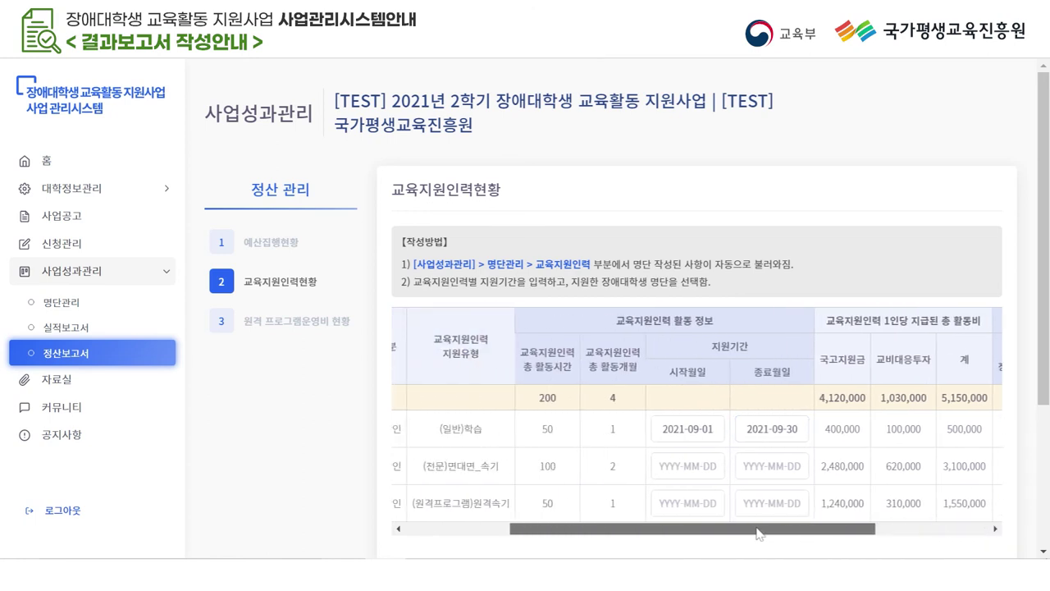
click(882, 469)
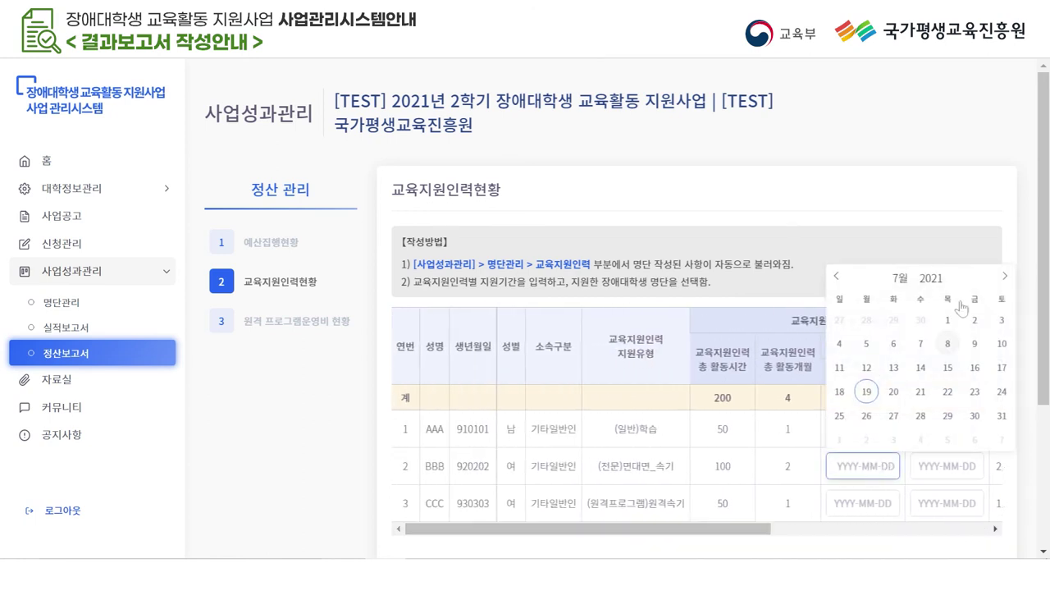
click(1002, 277)
click(1003, 277)
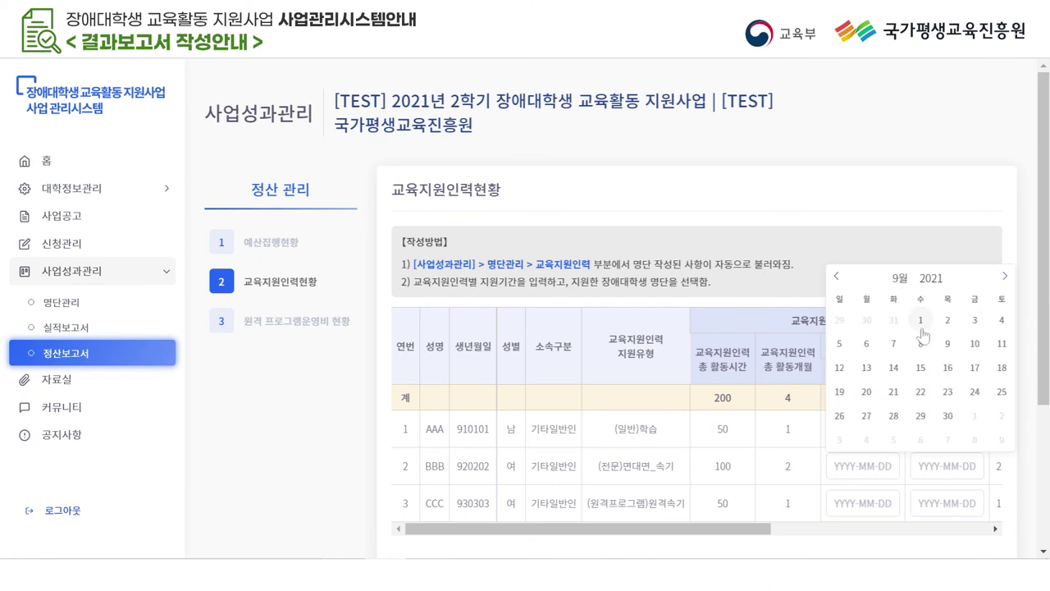
click(920, 320)
click(966, 468)
click(973, 275)
click(808, 439)
Step: Select the second listed student as the disabled student supported by the (전문)면대면_속기 worker
drag(756, 529, 721, 545)
click(985, 466)
click(957, 516)
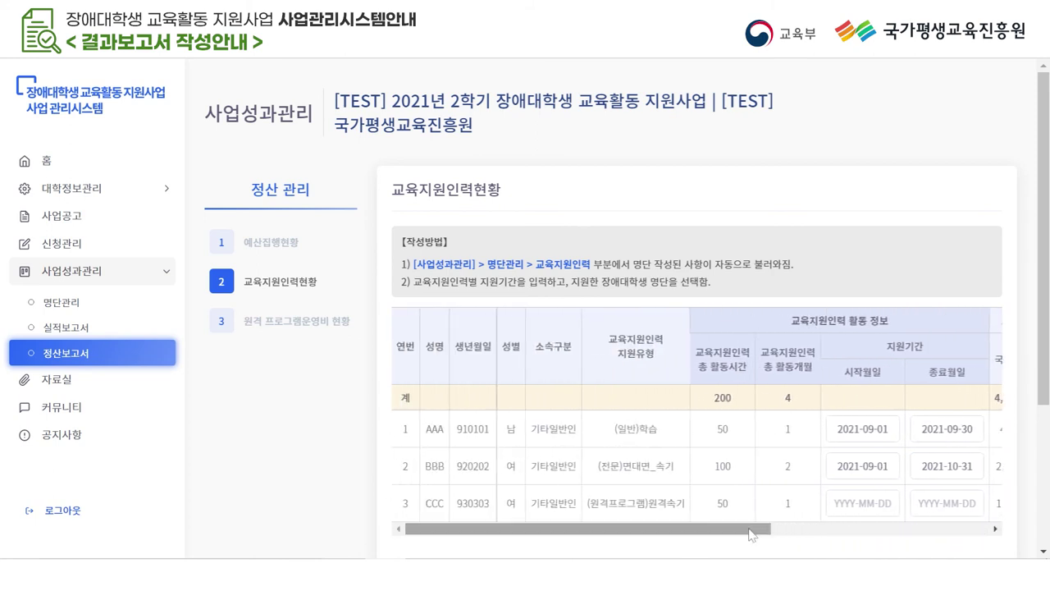
Step: Set the support period of the (원격프로그램)원격속기 worker to 2021-09-01 through 2021-09-30
click(886, 506)
click(1007, 314)
click(1006, 313)
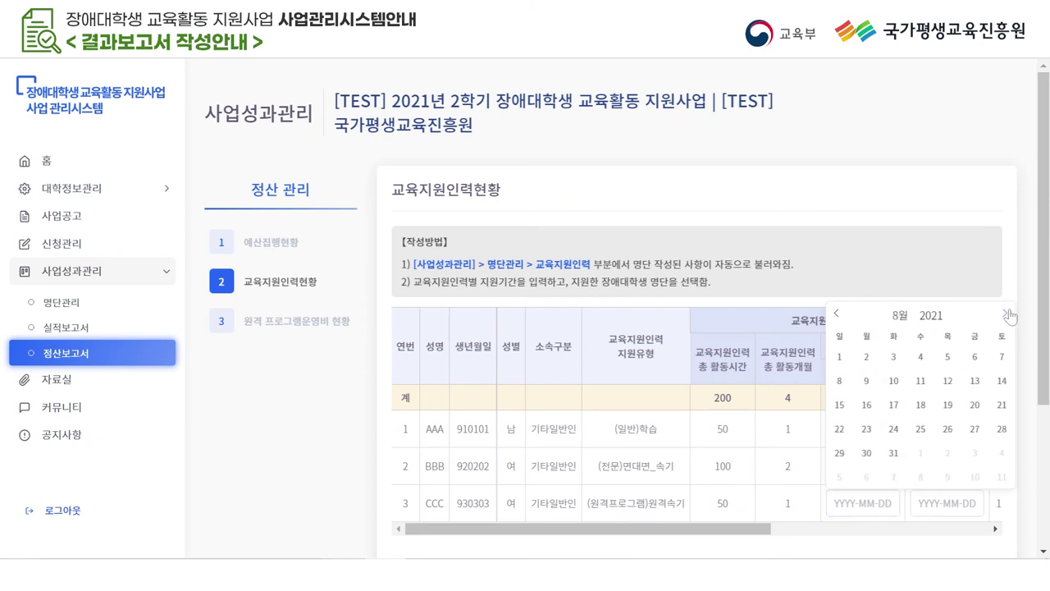
click(922, 357)
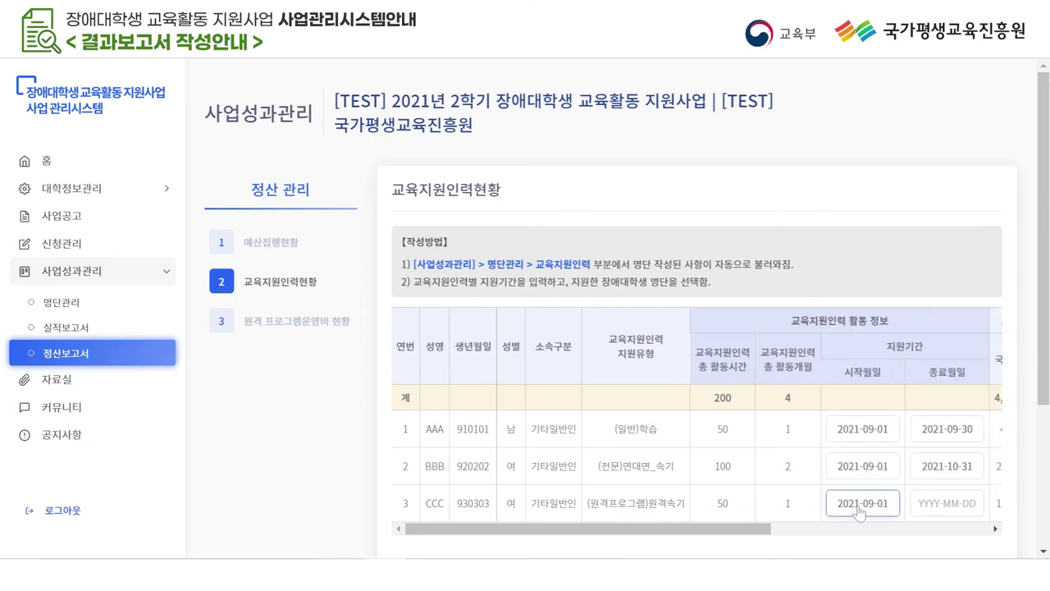
click(966, 505)
click(917, 452)
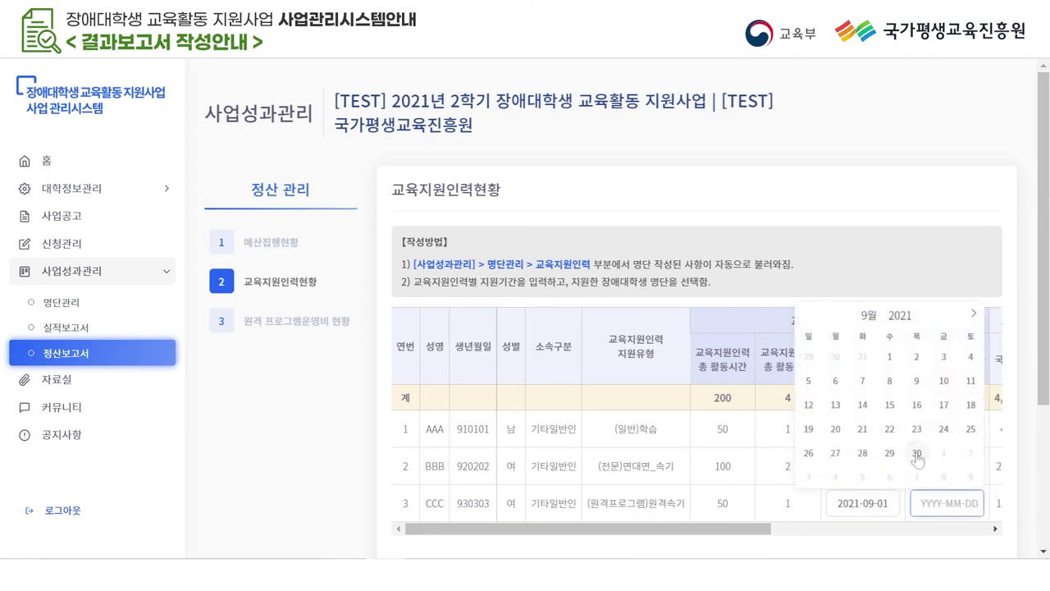
Step: Select the second listed student as the disabled student supported by the (원격프로그램)원격속기 worker
click(980, 530)
click(938, 502)
click(902, 548)
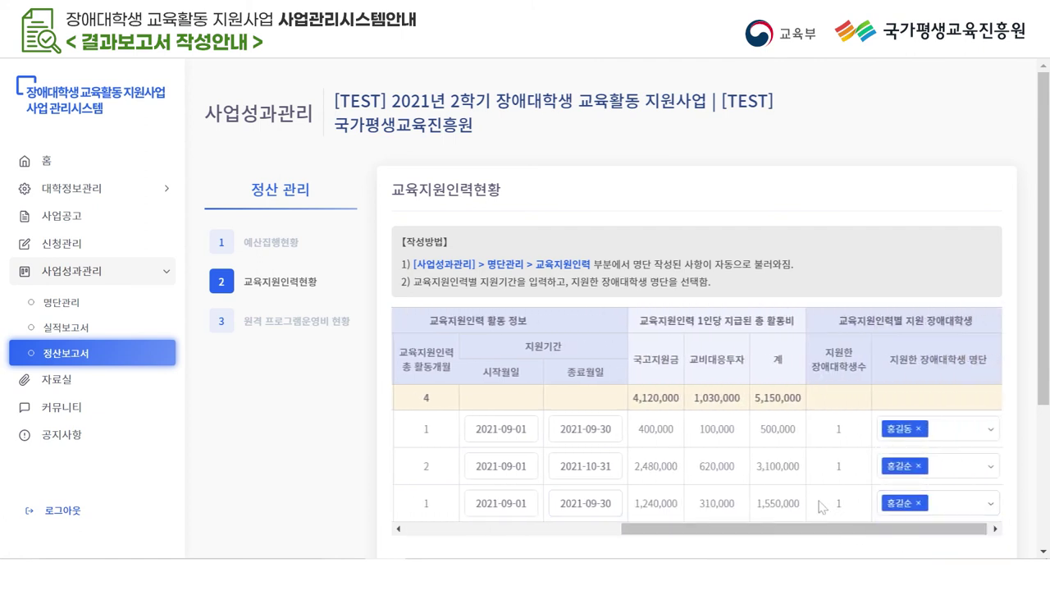
Step: Save a draft of the 교육지원인력현황 section and move on to 원격 프로그램운영비 현황
scroll(548, 460, down, 1)
scroll(548, 459, down, 2)
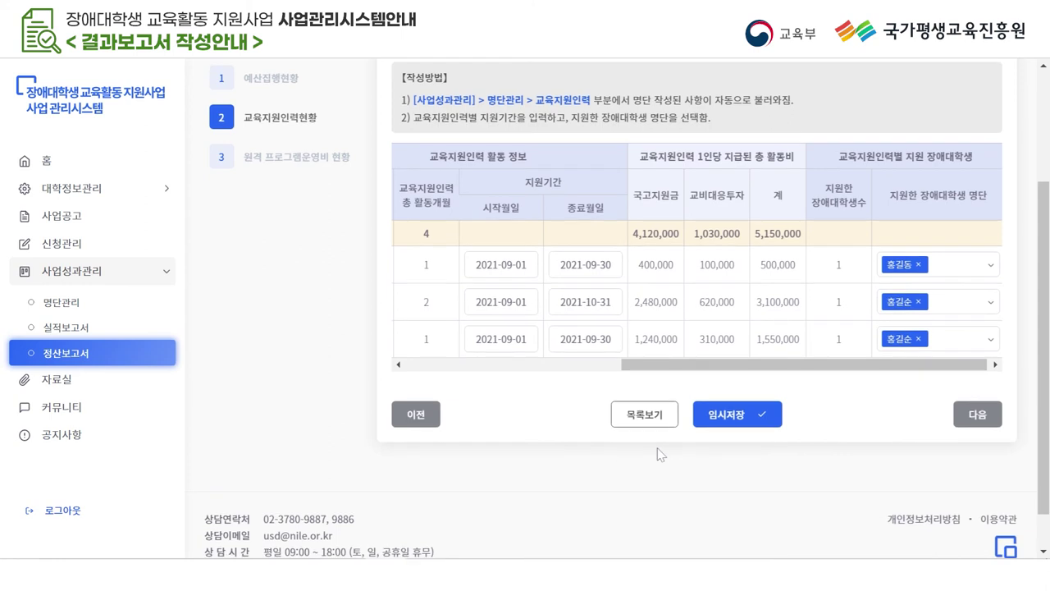
click(726, 417)
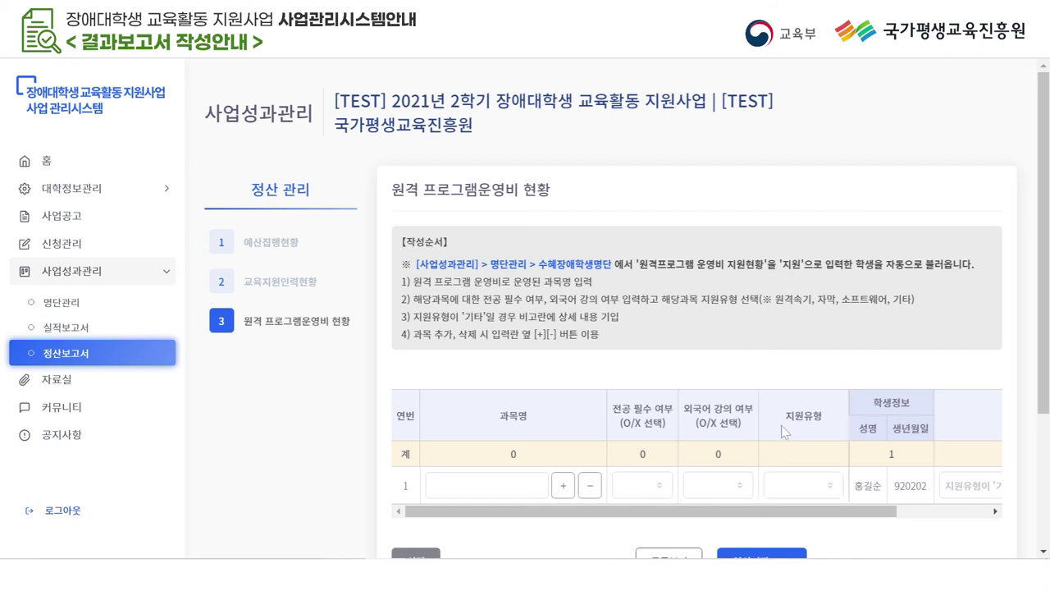
Step: Enter the first course as 000개론, with 전공 필수 여부 O, 외국어 강의 여부 X and 지원유형 원격속기
click(530, 490)
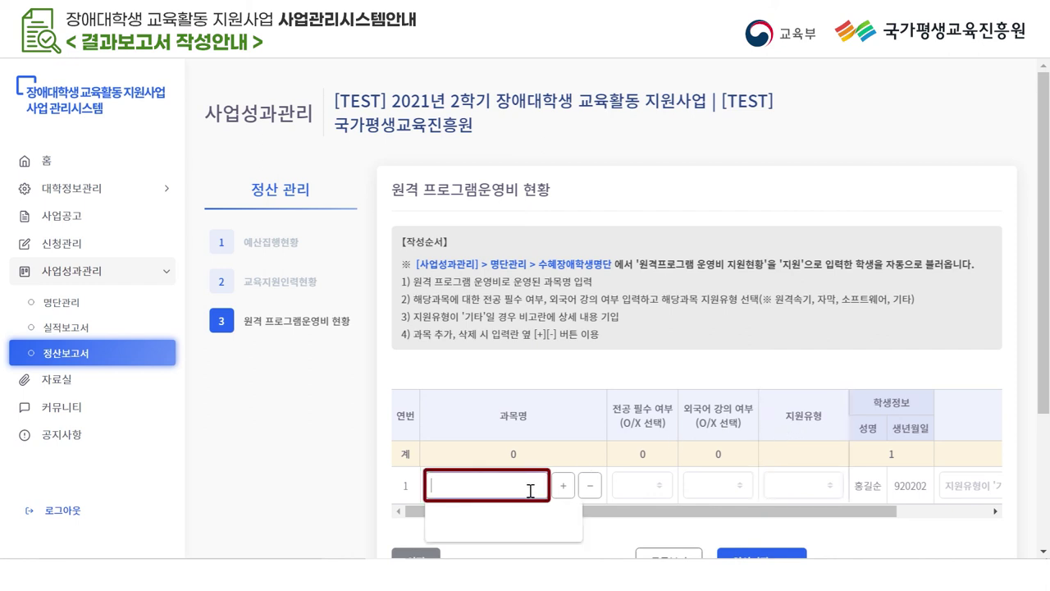
text(000개론)
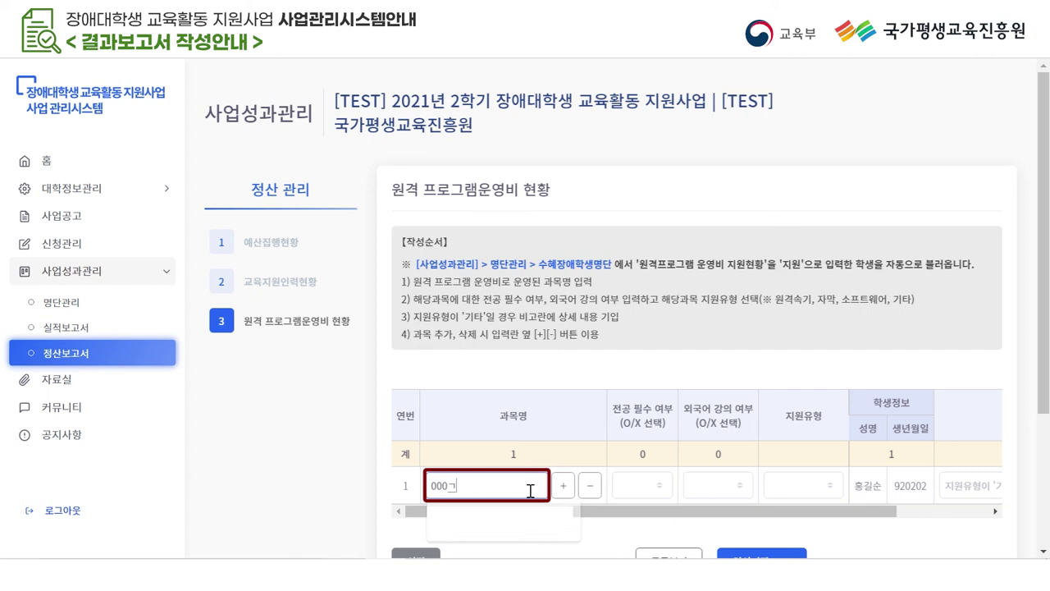
click(638, 485)
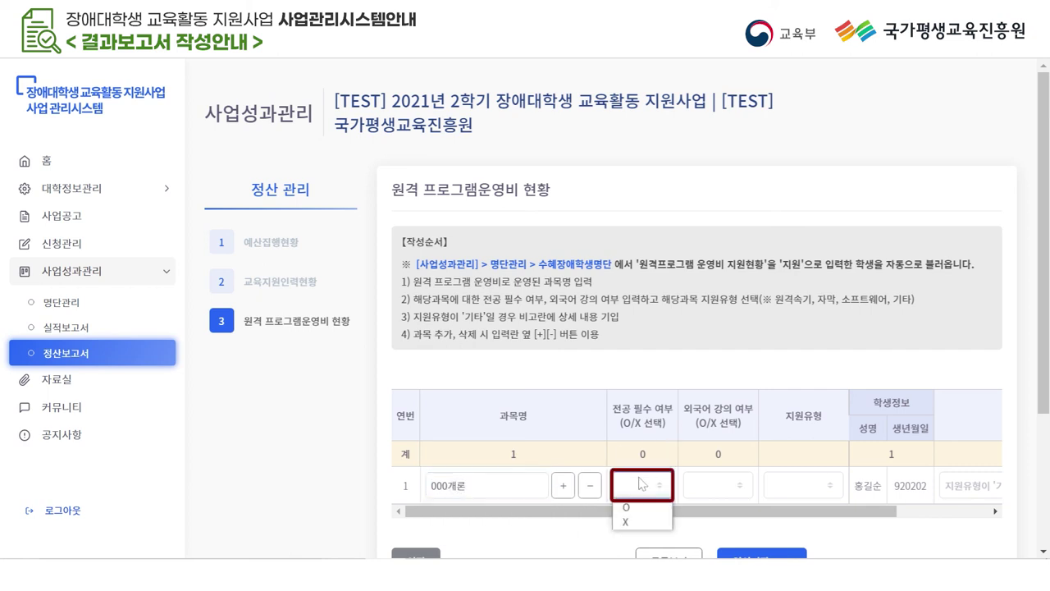
click(630, 508)
click(704, 485)
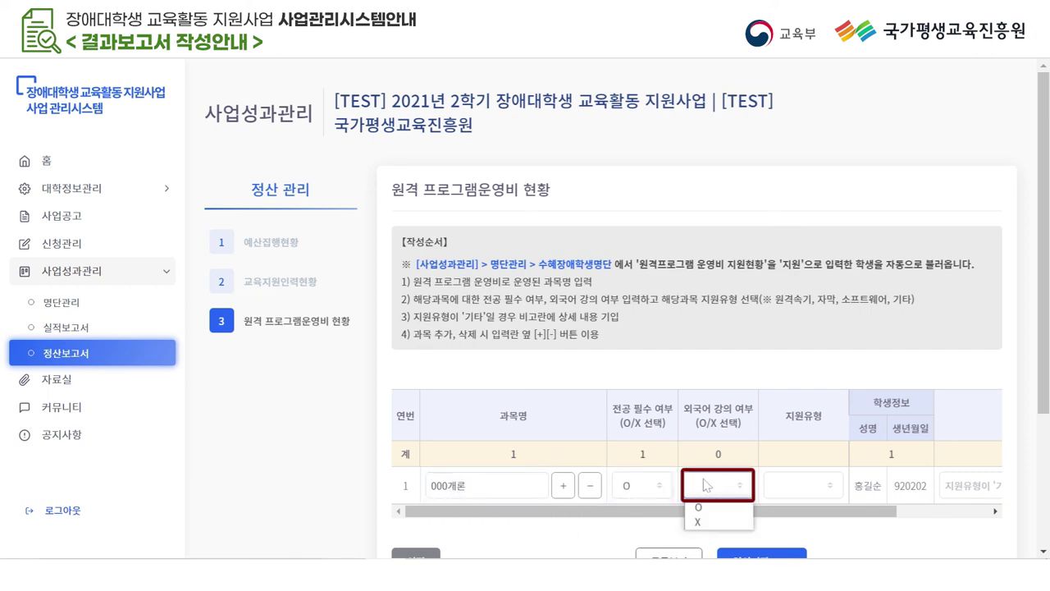
click(712, 522)
click(806, 484)
click(805, 422)
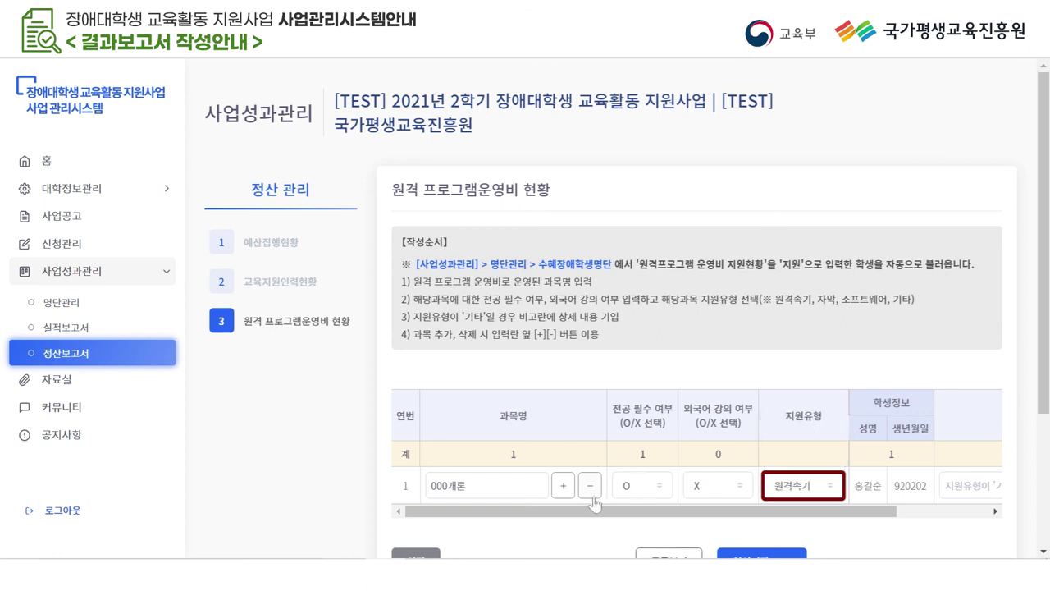
Step: Add a second course row for 000이해, with 전공 필수 여부 X, 외국어 강의 여부 X and 지원유형 원격속기
click(563, 485)
click(488, 525)
text(0000이해)
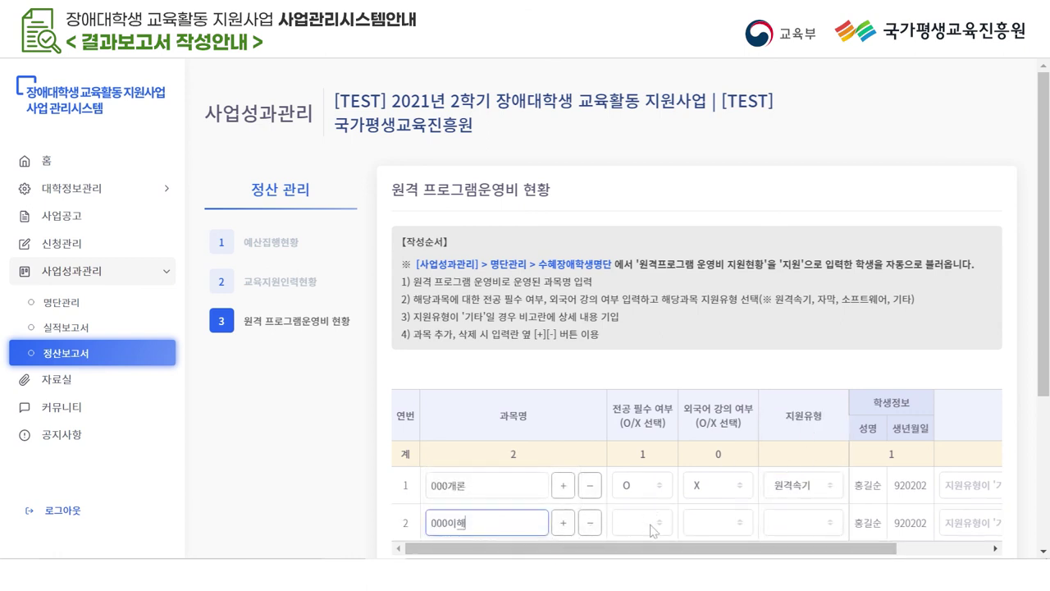
click(650, 523)
click(640, 499)
click(715, 522)
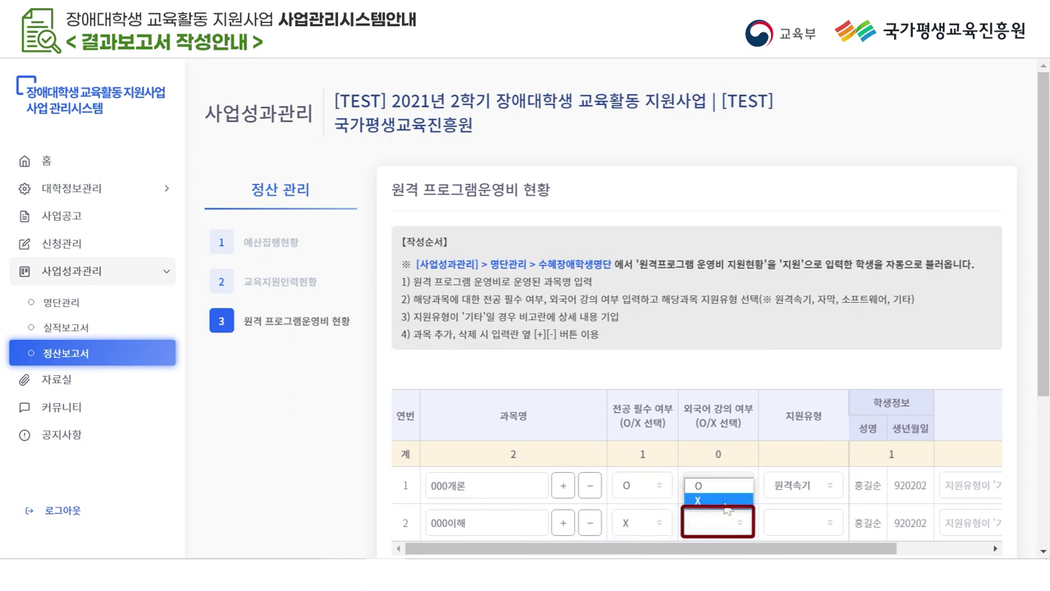
click(725, 501)
click(802, 523)
click(790, 457)
Step: Check the 비고 column for both courses and save a draft of the 원격 프로그램운영비 현황 section
scroll(789, 468, down, 2)
drag(758, 389, 876, 387)
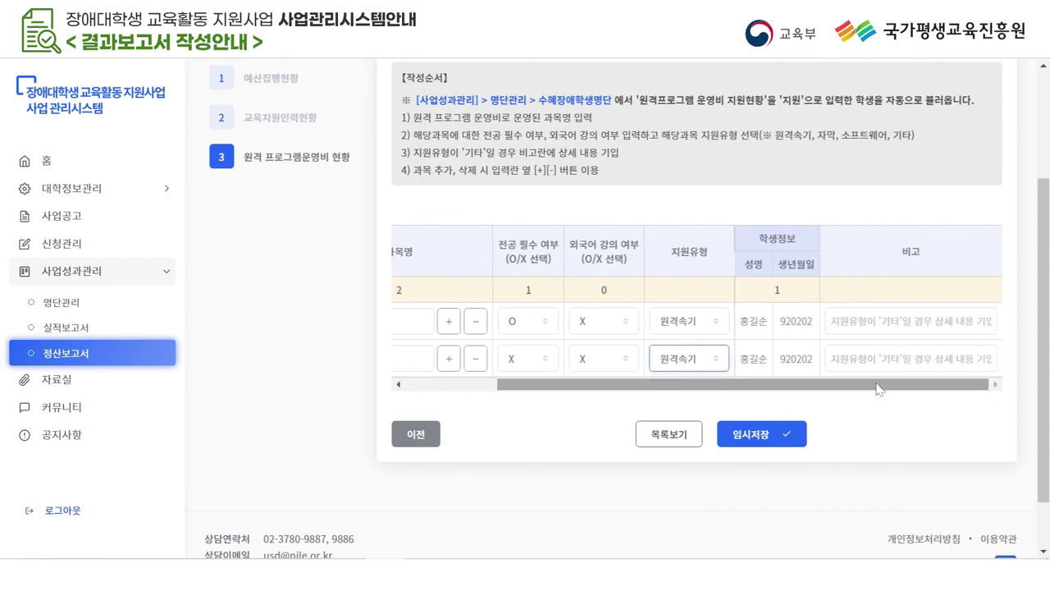
click(792, 438)
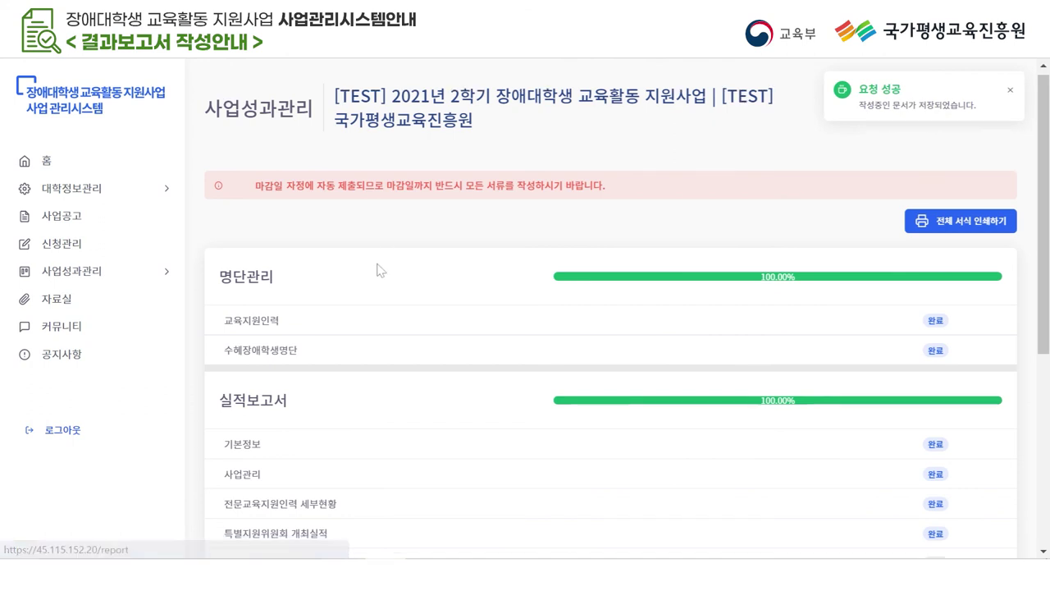
Step: Review the completion status of every 명단관리, 실적보고서 and 정산보고서 section in the report overview
scroll(1046, 271, down, 2)
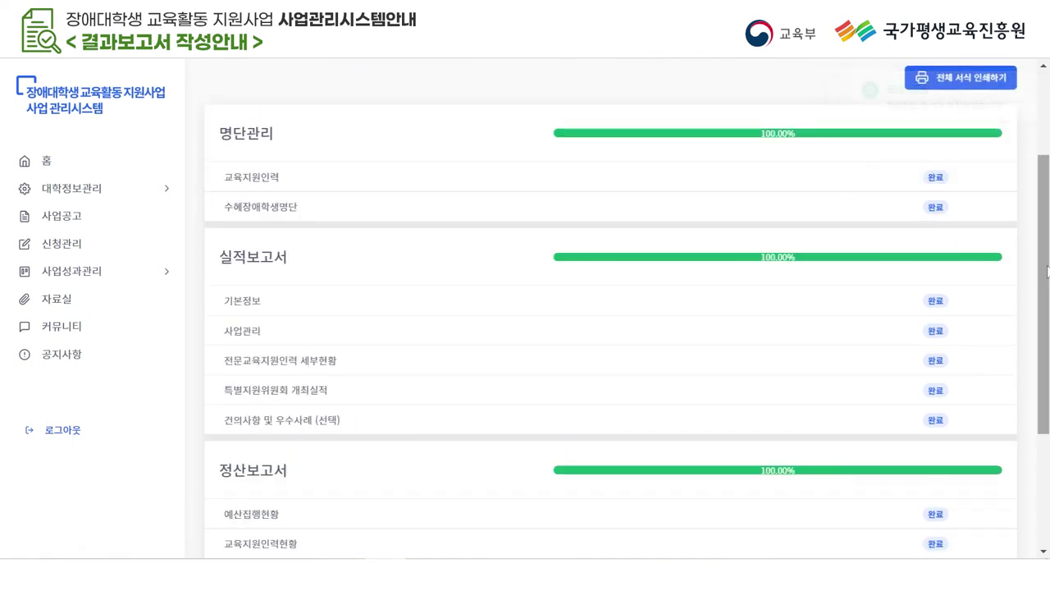
drag(1046, 271, 1046, 275)
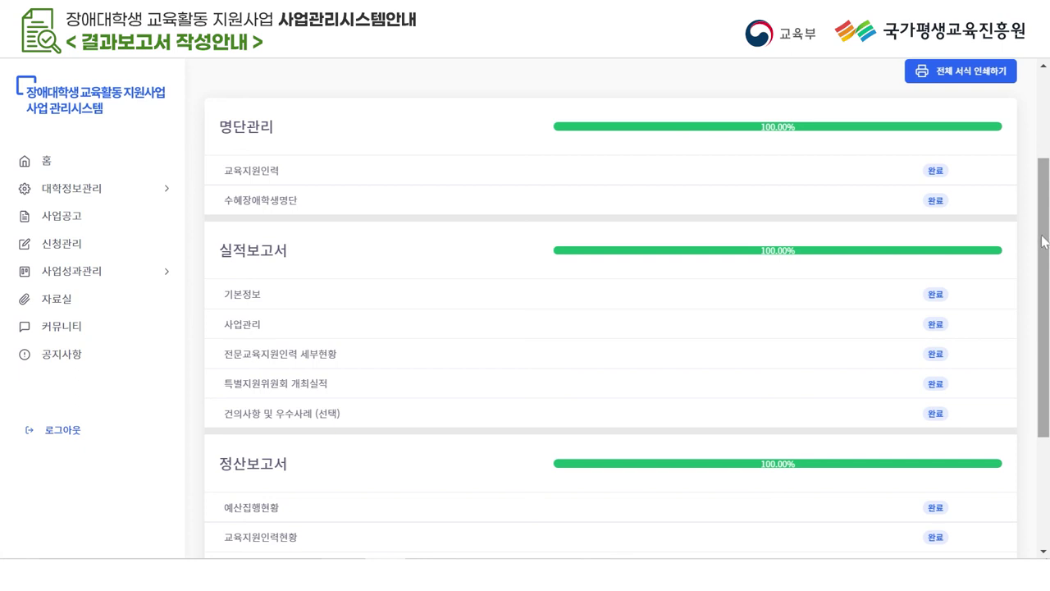
drag(1043, 241, 1046, 285)
scroll(911, 195, up, 3)
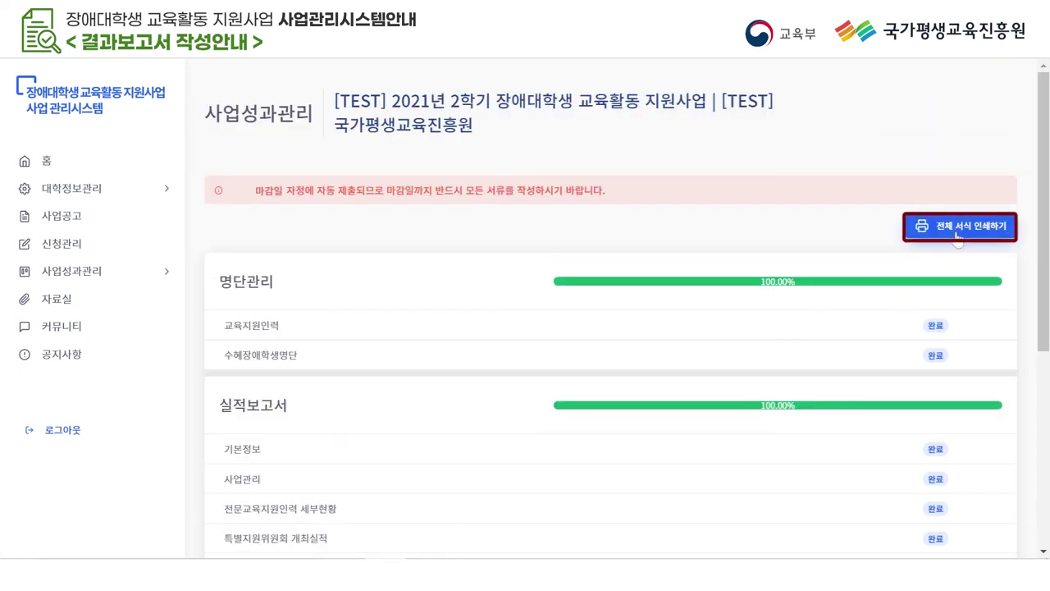